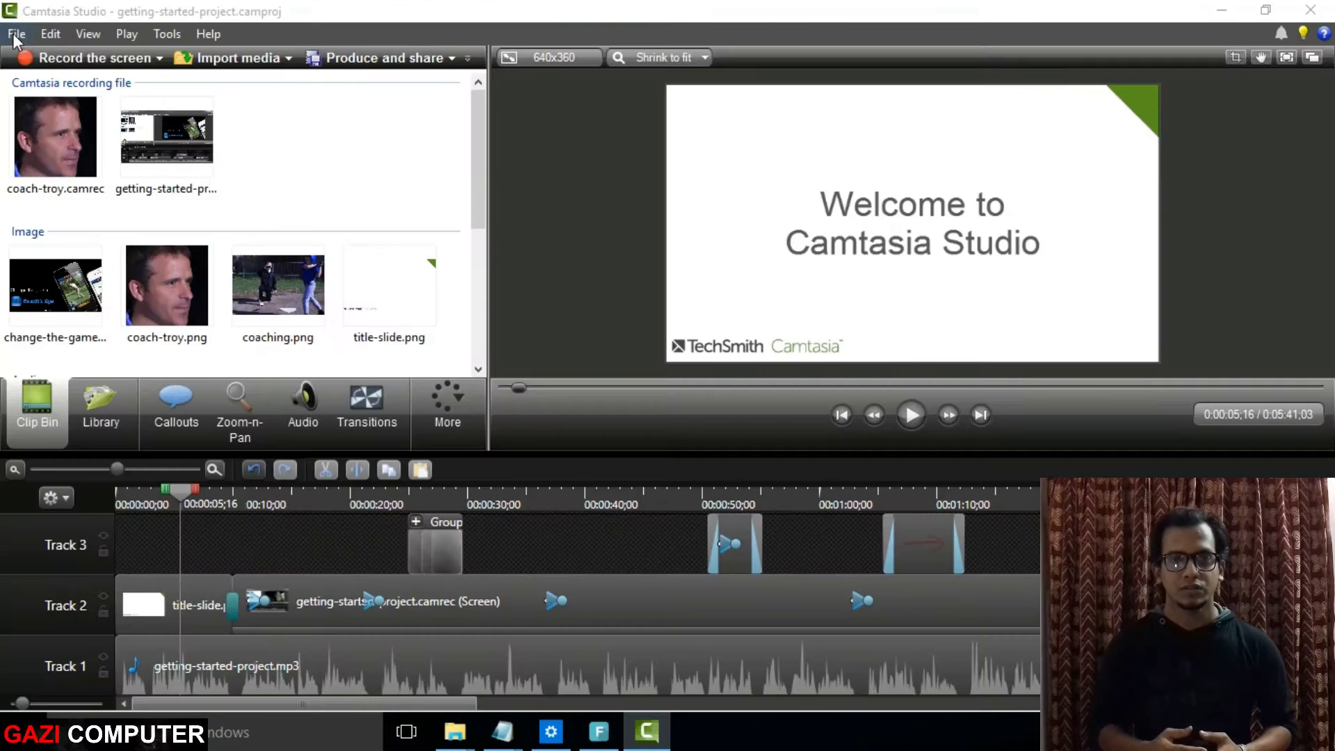
# - Start a new Camtasia project, import VID_20170320_142944.mp4 and place it on Track 1
pyautogui.click(17, 33)
pyautogui.click(211, 52)
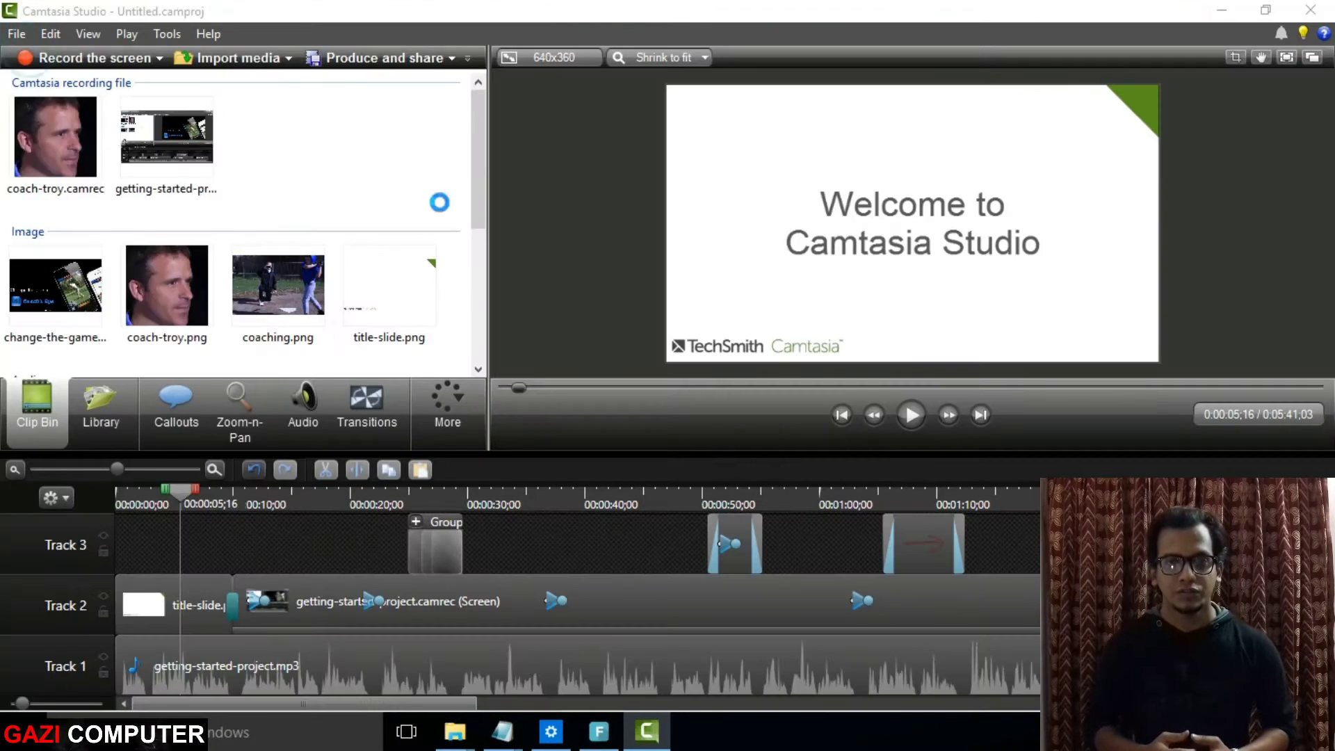
pyautogui.scroll(-3, 487, 299)
pyautogui.doubleClick(581, 344)
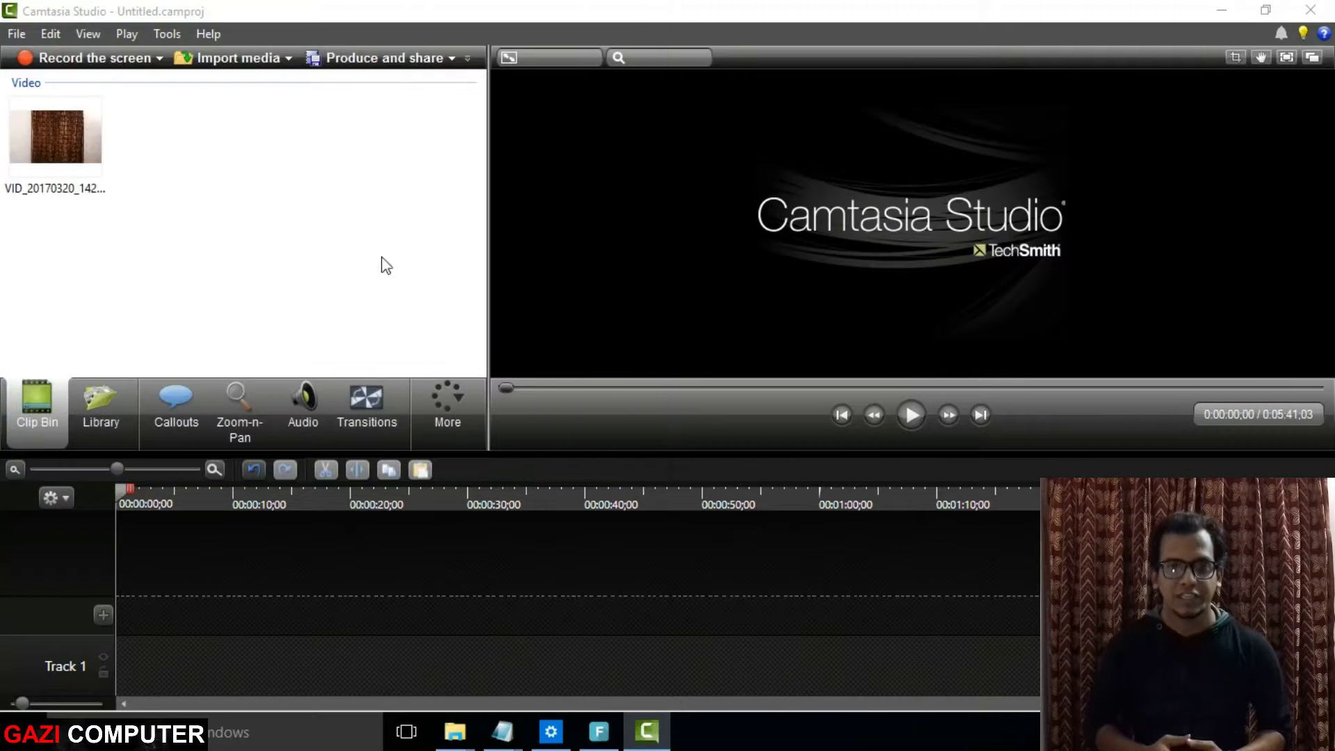
pyautogui.moveTo(56, 132); pyautogui.dragTo(141, 641)
pyautogui.moveTo(67, 139); pyautogui.dragTo(144, 626)
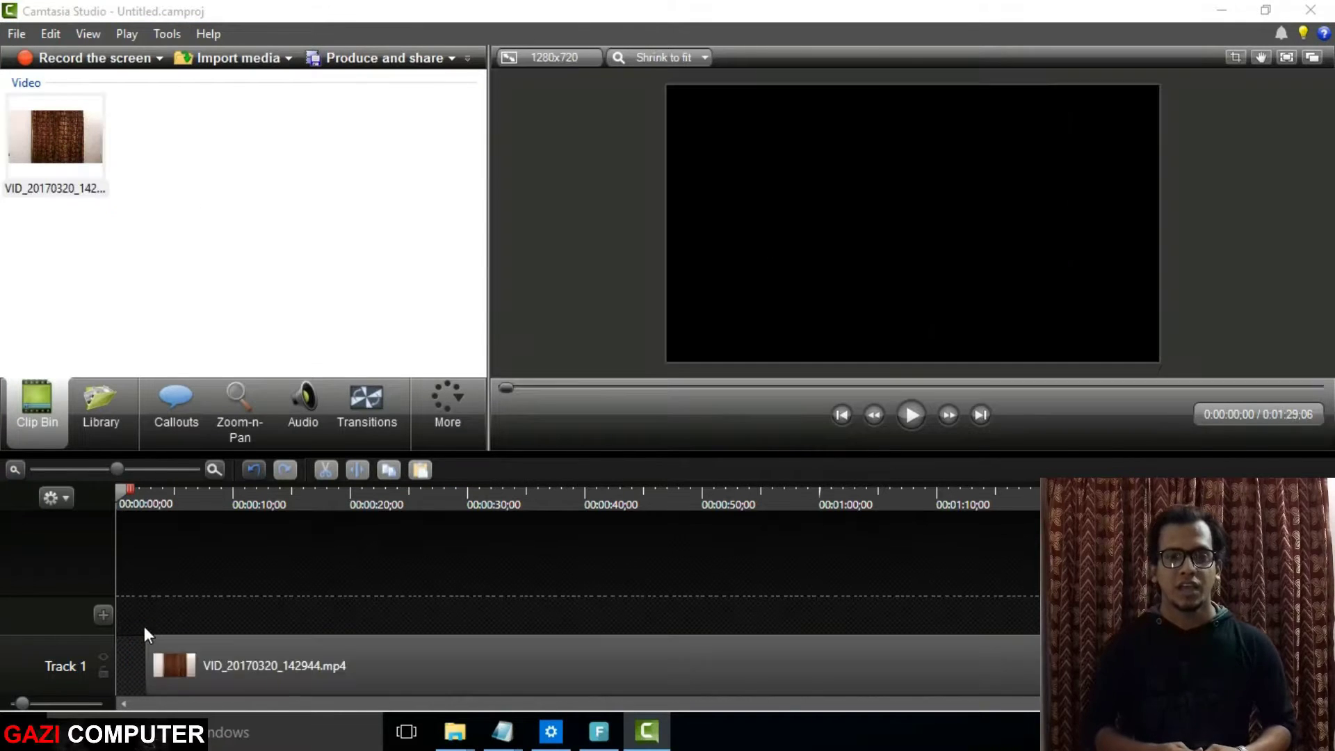
# - Add the Basic Title from the Library onto a new Track 2 at the start
pyautogui.click(82, 425)
pyautogui.click(104, 213)
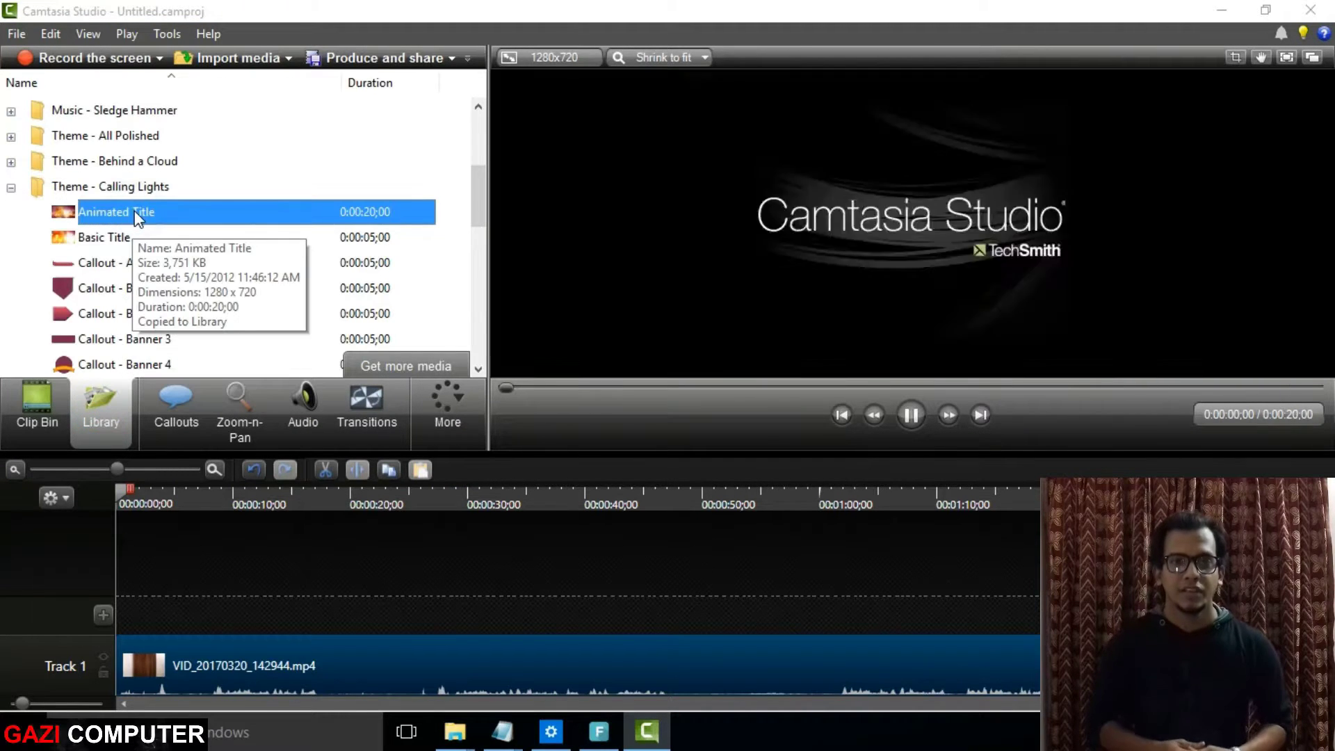
pyautogui.click(83, 260)
pyautogui.moveTo(87, 239); pyautogui.dragTo(170, 566)
pyautogui.moveTo(158, 629); pyautogui.dragTo(170, 601)
pyautogui.click(192, 493)
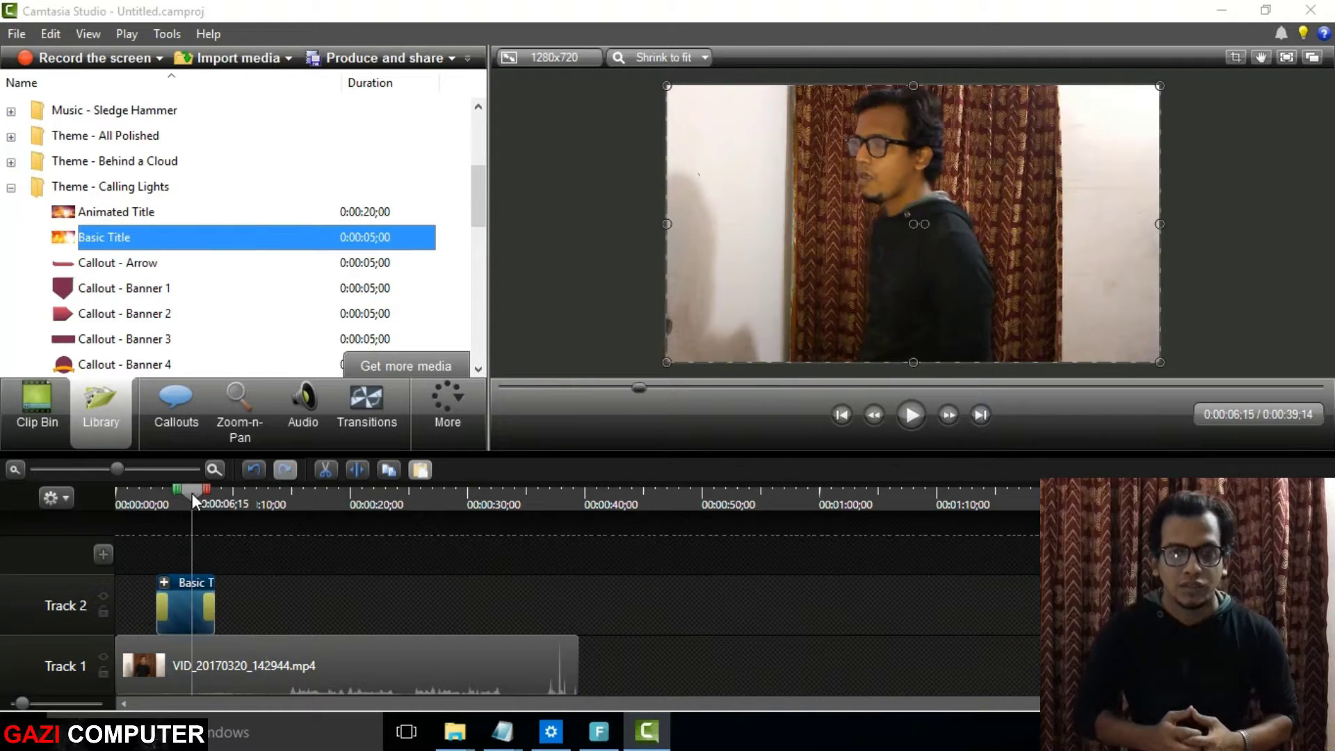
# - Change the opening title text to 'GAZI COMPUTER' and preview it
pyautogui.doubleClick(188, 626)
pyautogui.write('GAZ')
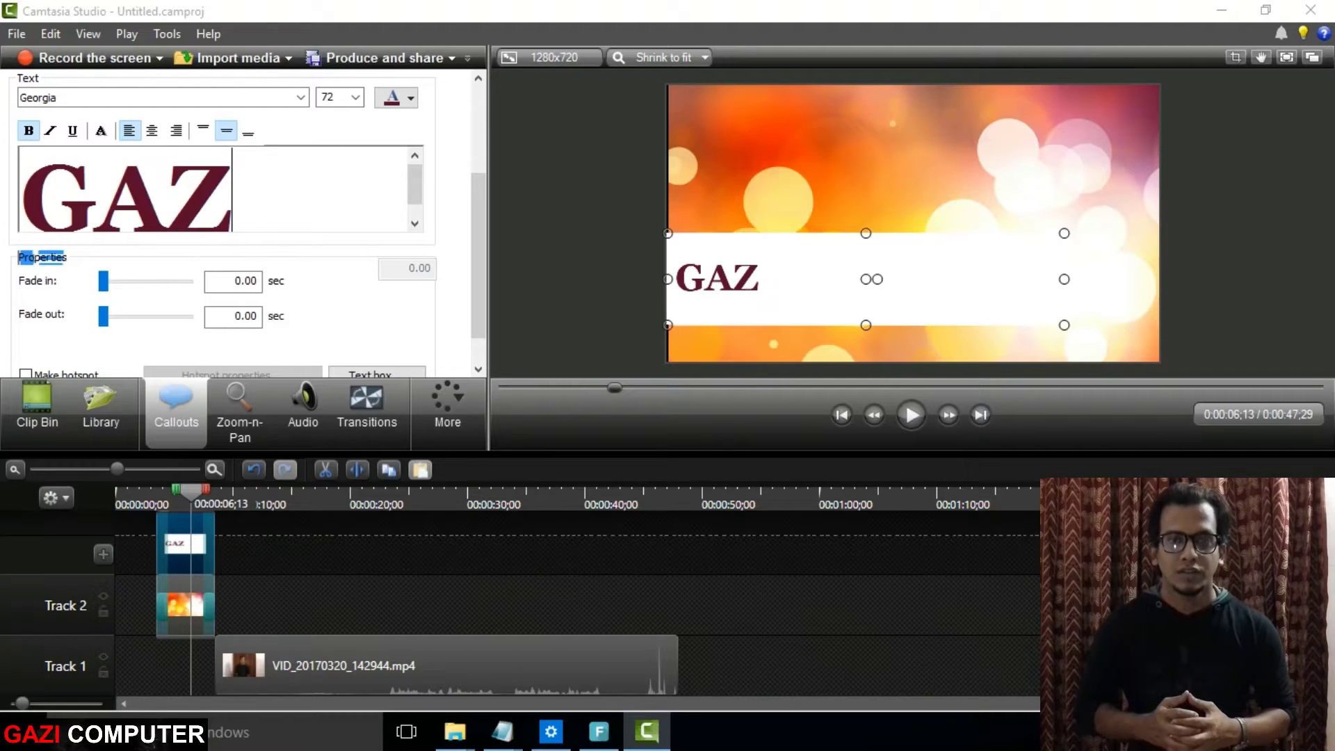
pyautogui.write('I COMPUTER')
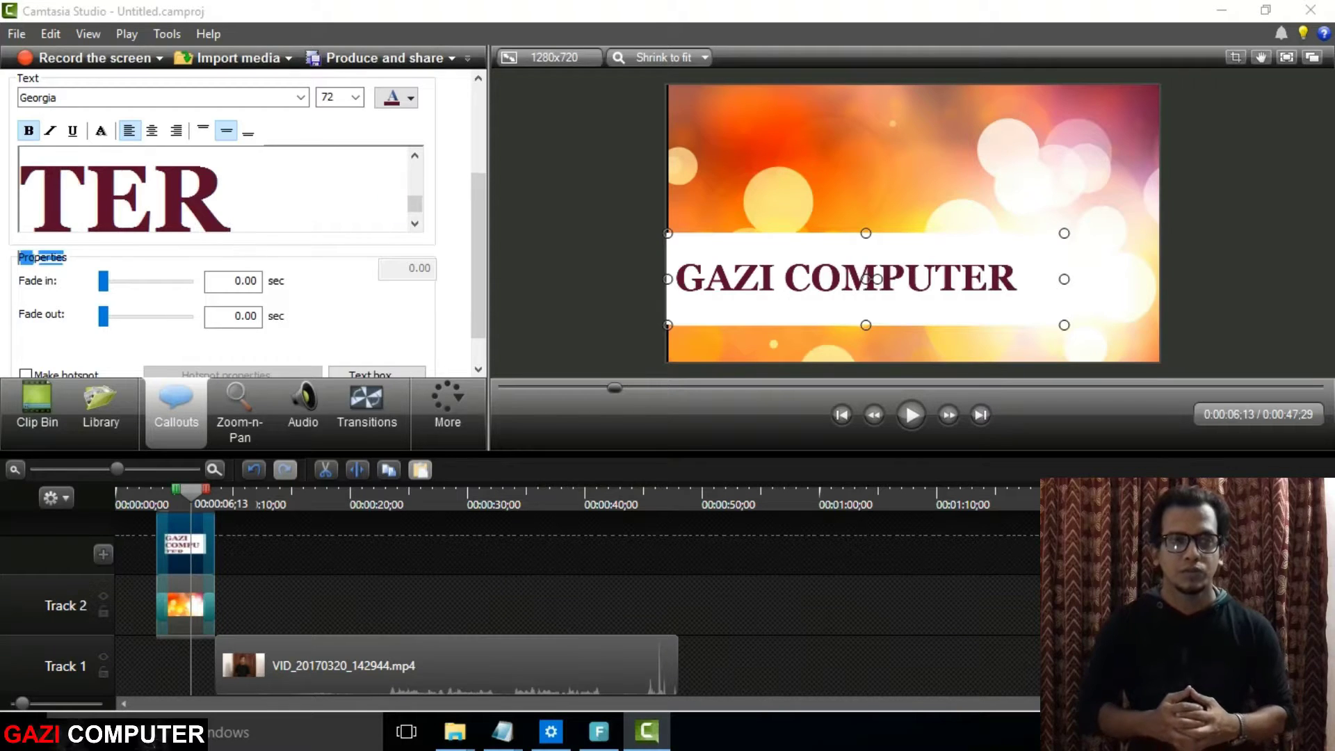
pyautogui.click(912, 417)
pyautogui.click(912, 417)
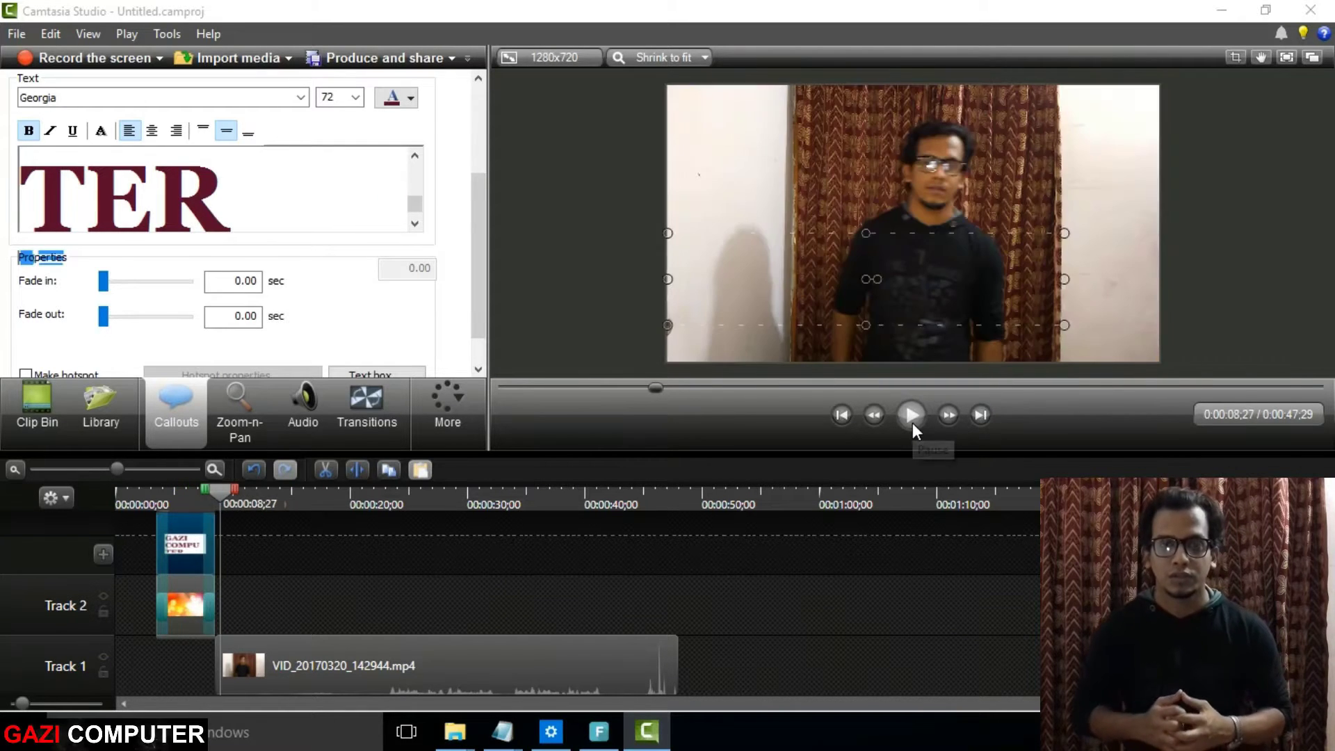
# - Add a 'WELCOME GUYS' rectangle callout low on the video with No fill, shrunk to a thin bar
pyautogui.click(337, 164)
pyautogui.moveTo(910, 240); pyautogui.dragTo(910, 315)
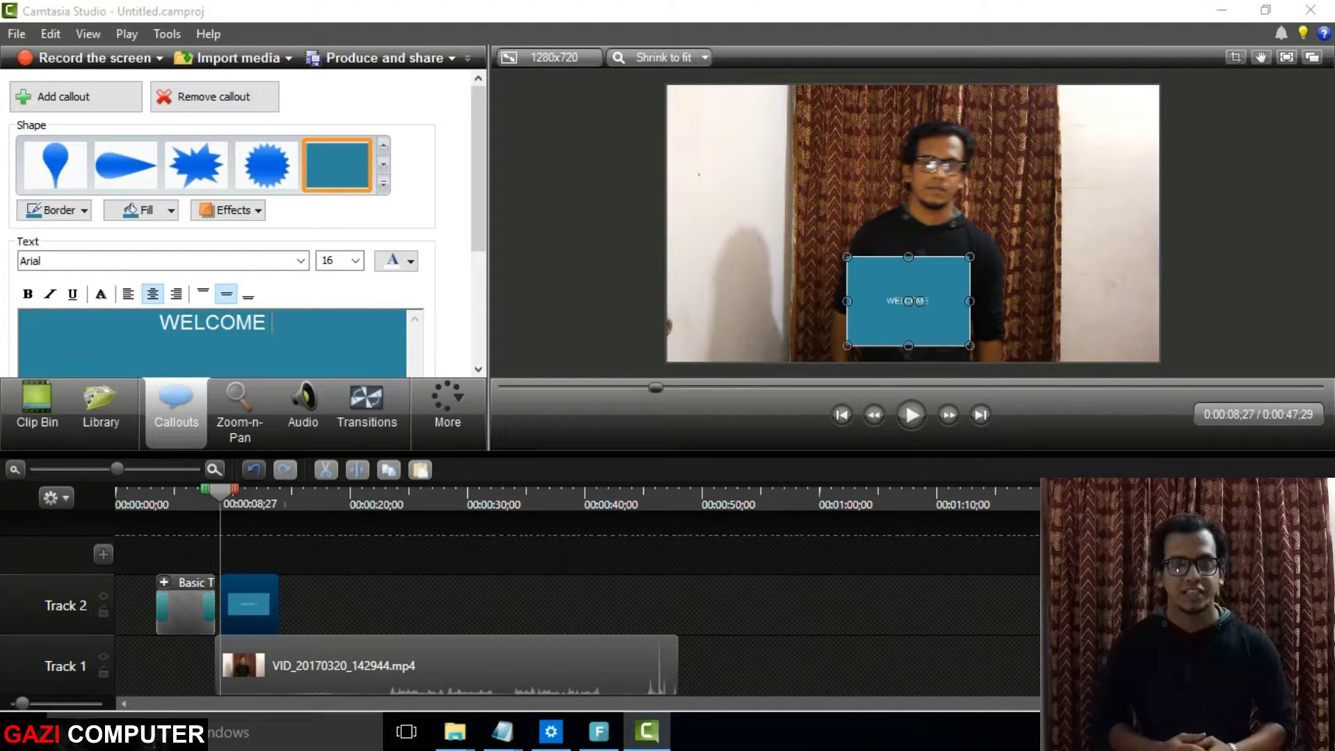
pyautogui.click(150, 209)
pyautogui.click(142, 363)
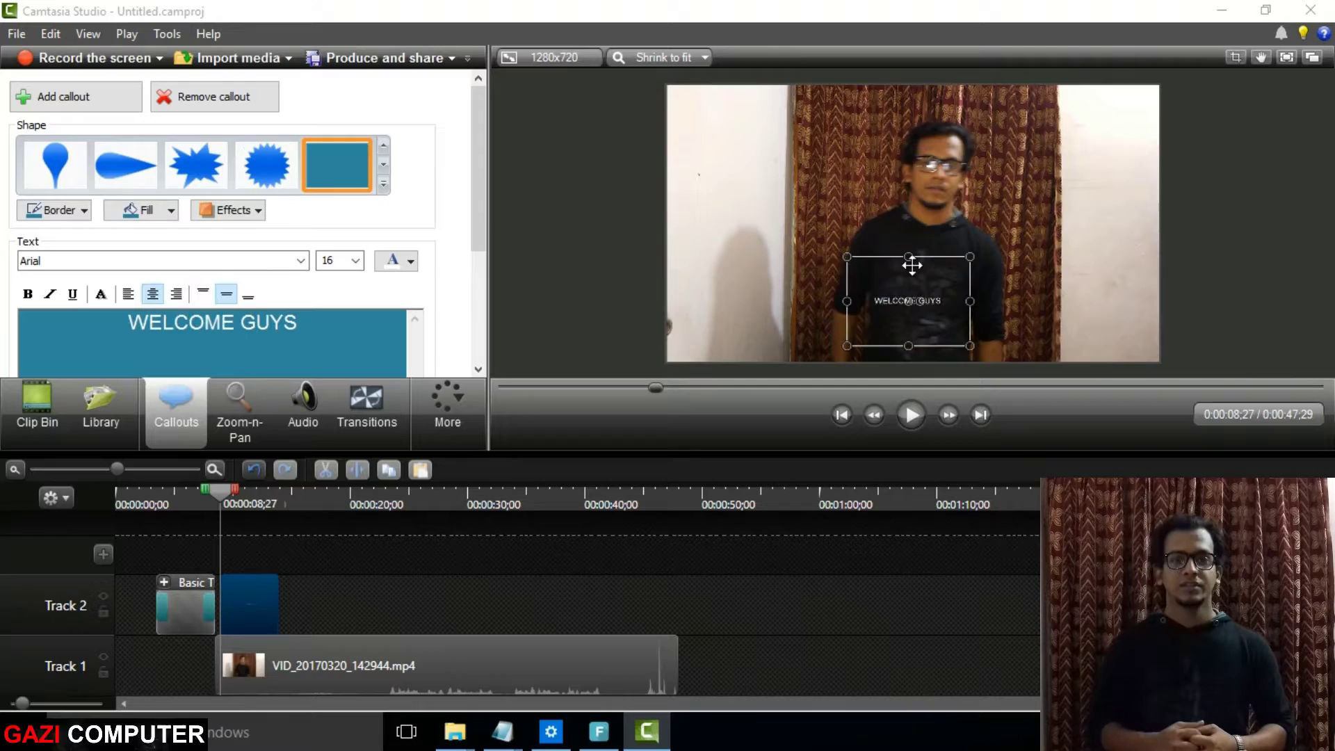
pyautogui.moveTo(908, 256); pyautogui.dragTo(907, 315)
pyautogui.click(306, 417)
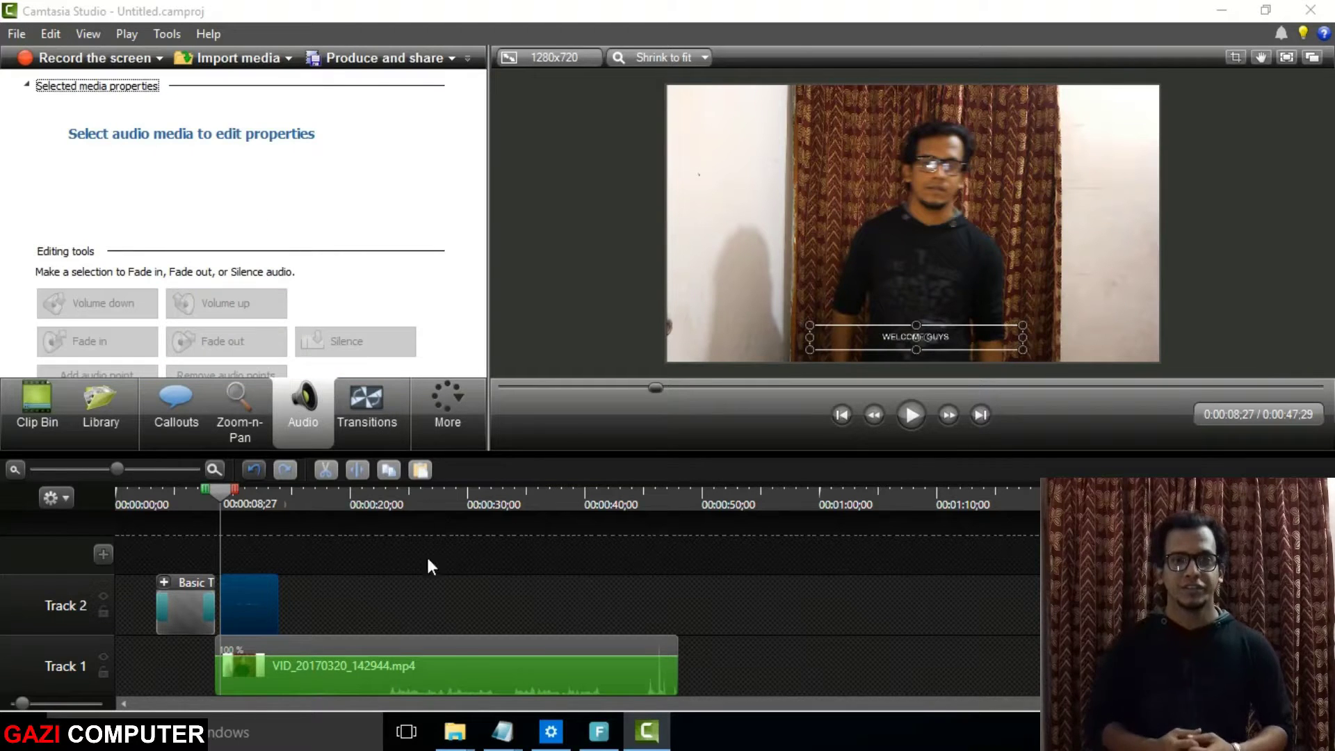
# - Raise the webcam clip's volume five times to maximum
pyautogui.click(438, 670)
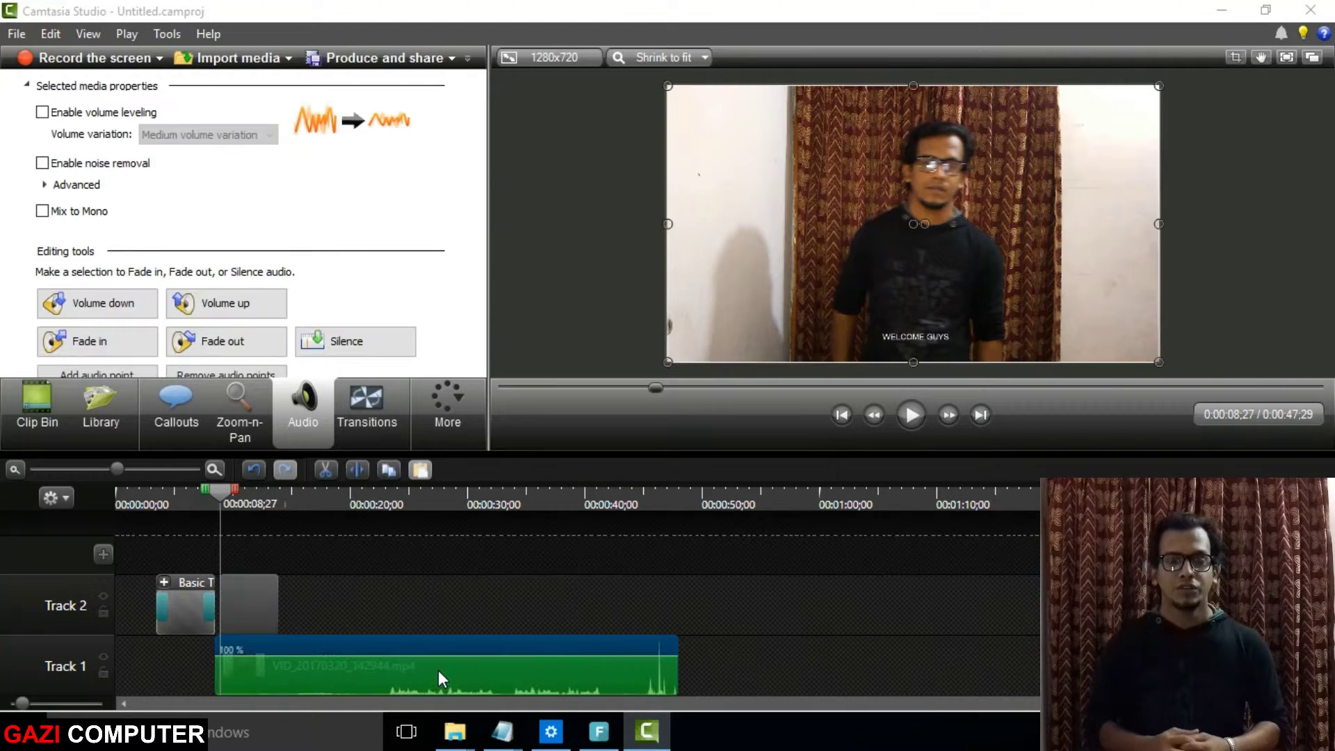
pyautogui.click(230, 316)
pyautogui.click(229, 317)
pyautogui.click(229, 317)
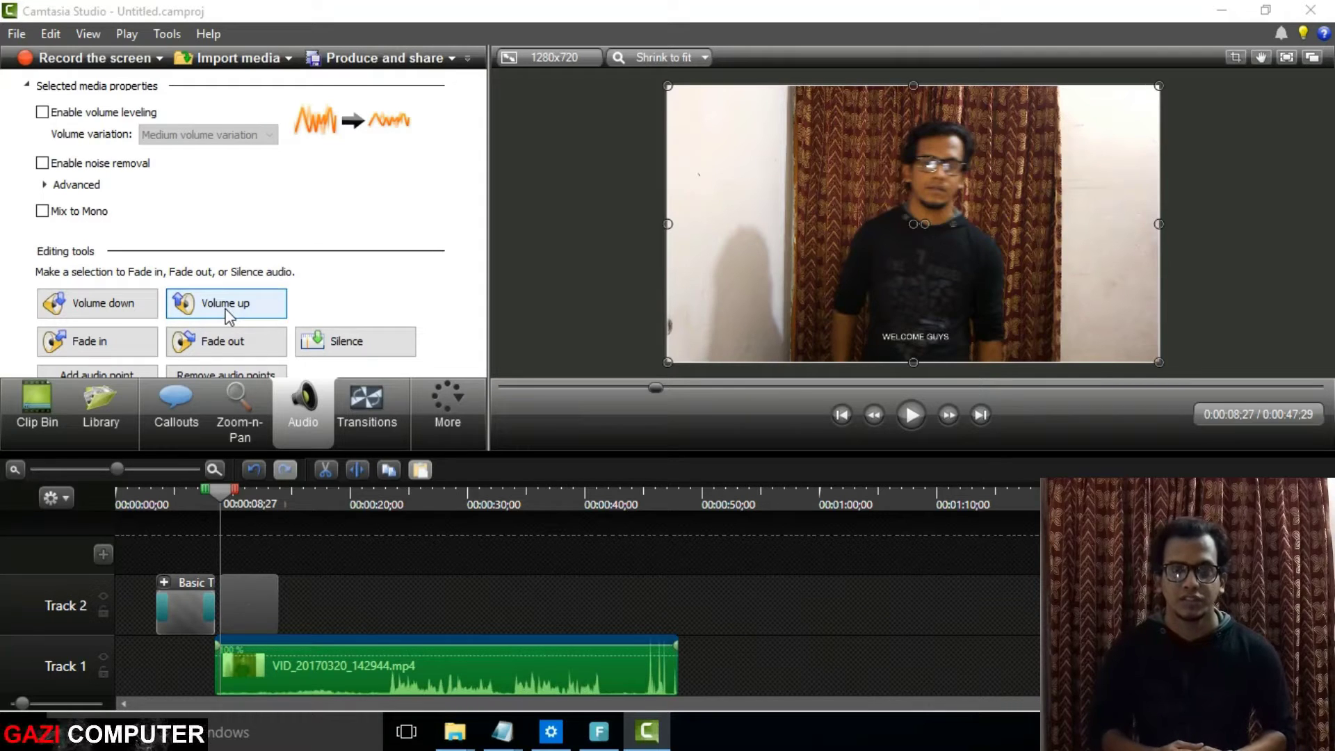
pyautogui.click(229, 316)
pyautogui.click(230, 314)
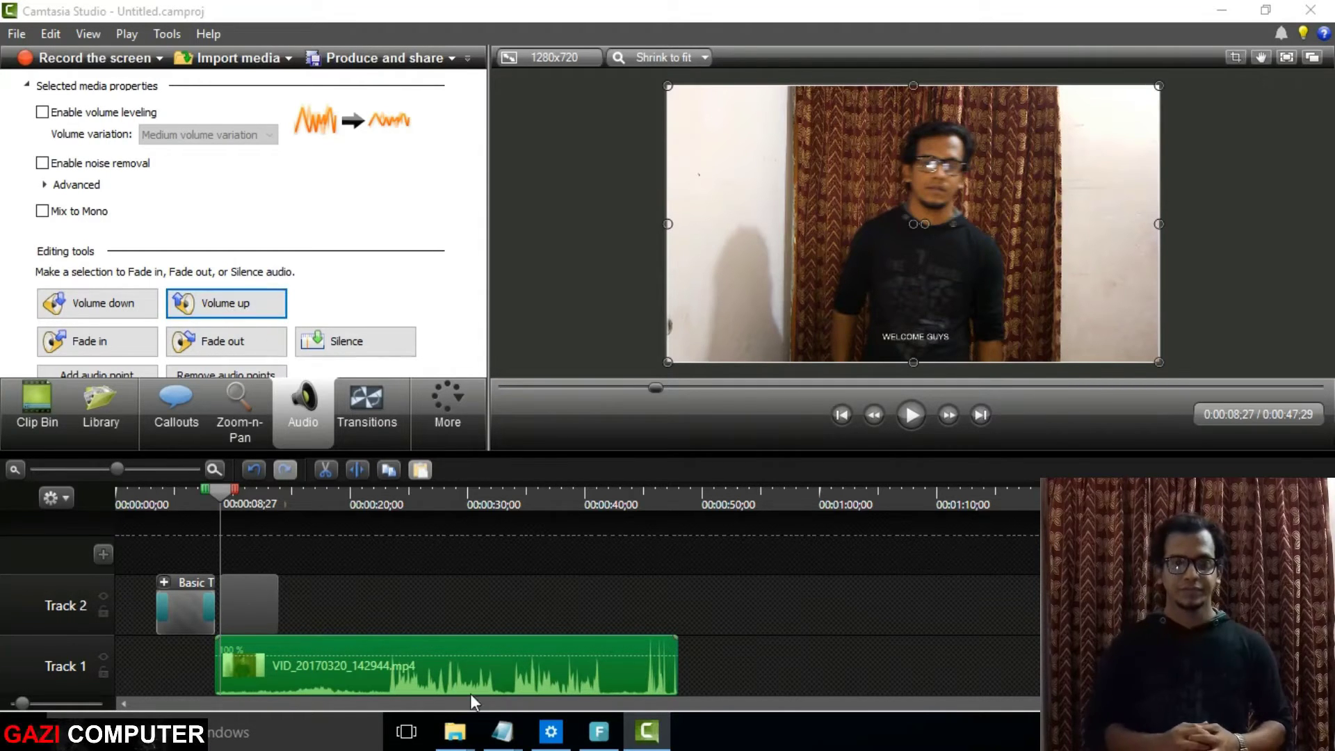
# - Apply the Circle stretch transition to the Track 2 clip and play it back
pyautogui.click(375, 406)
pyautogui.moveTo(216, 244); pyautogui.dragTo(269, 545)
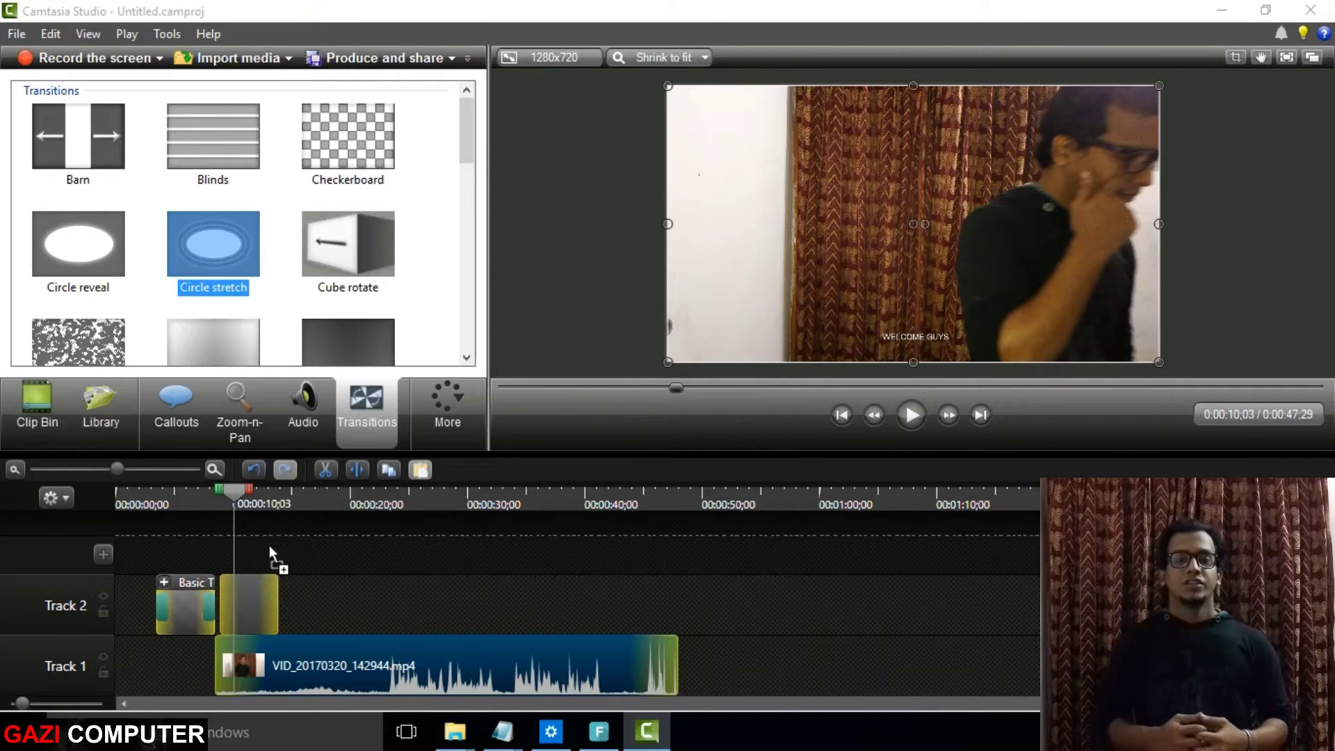
pyautogui.moveTo(253, 615); pyautogui.dragTo(253, 615)
pyautogui.click(211, 495)
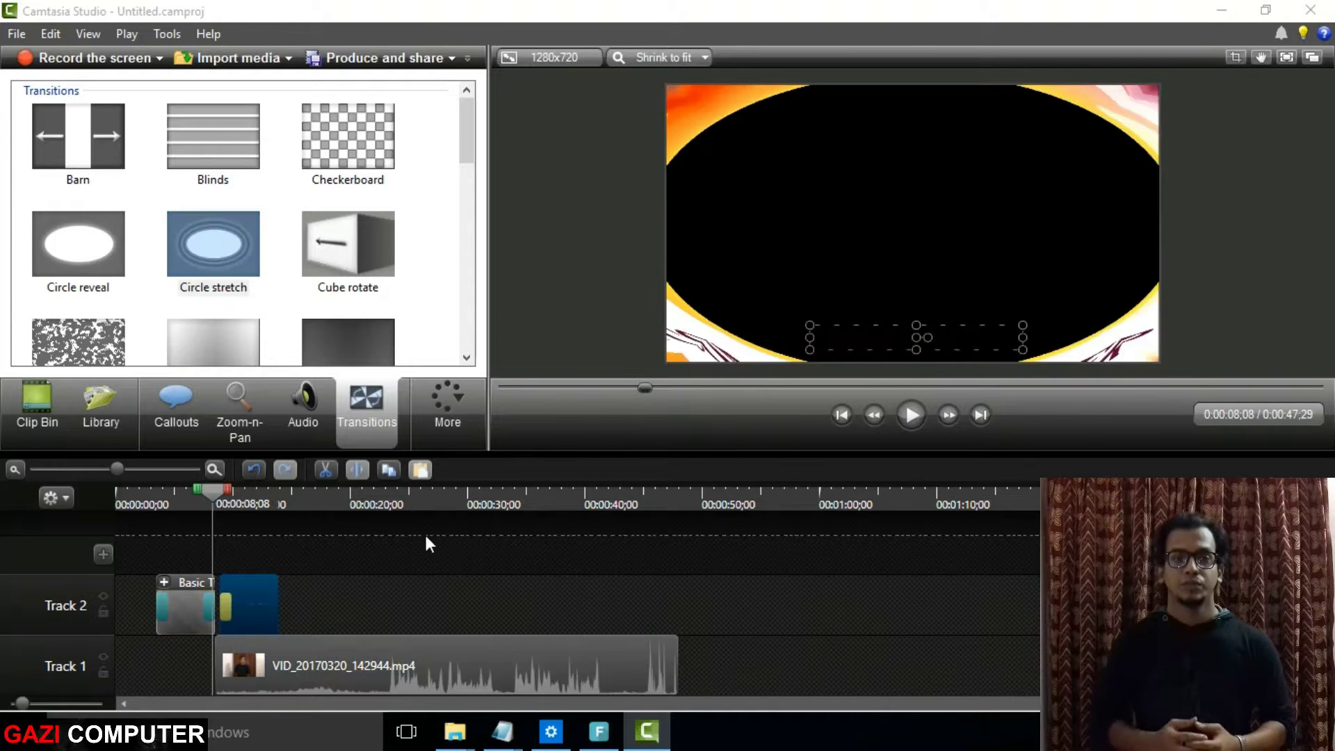
pyautogui.press('space')
pyautogui.press('space')
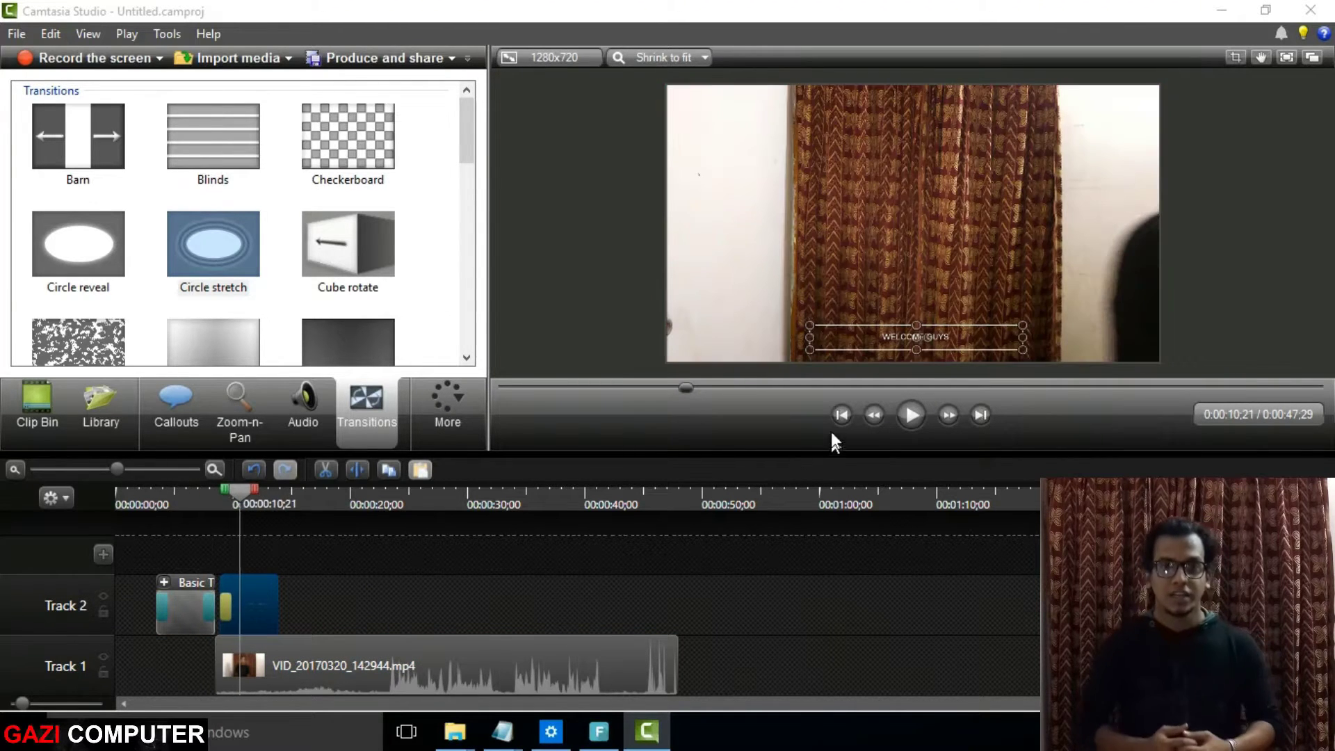
pyautogui.click(444, 403)
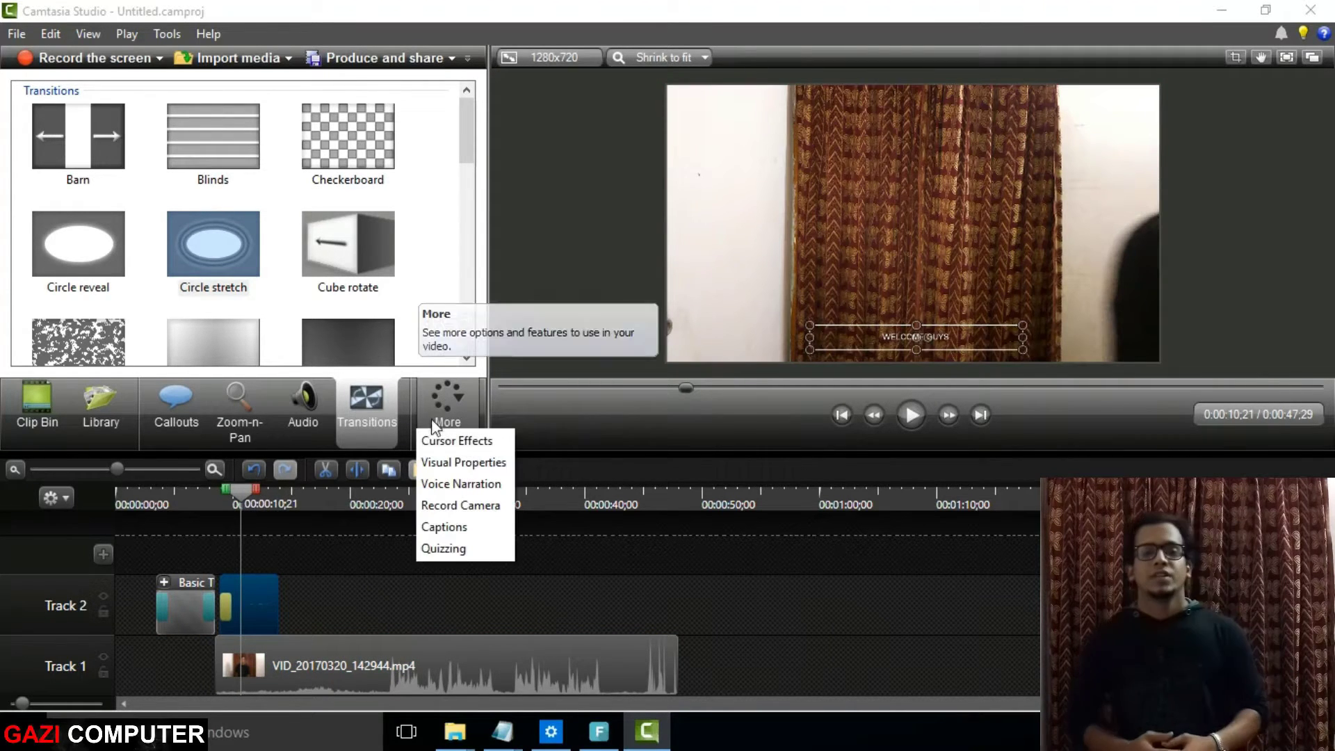
# - Turn on the Colorize visual property with amount 49
pyautogui.click(466, 463)
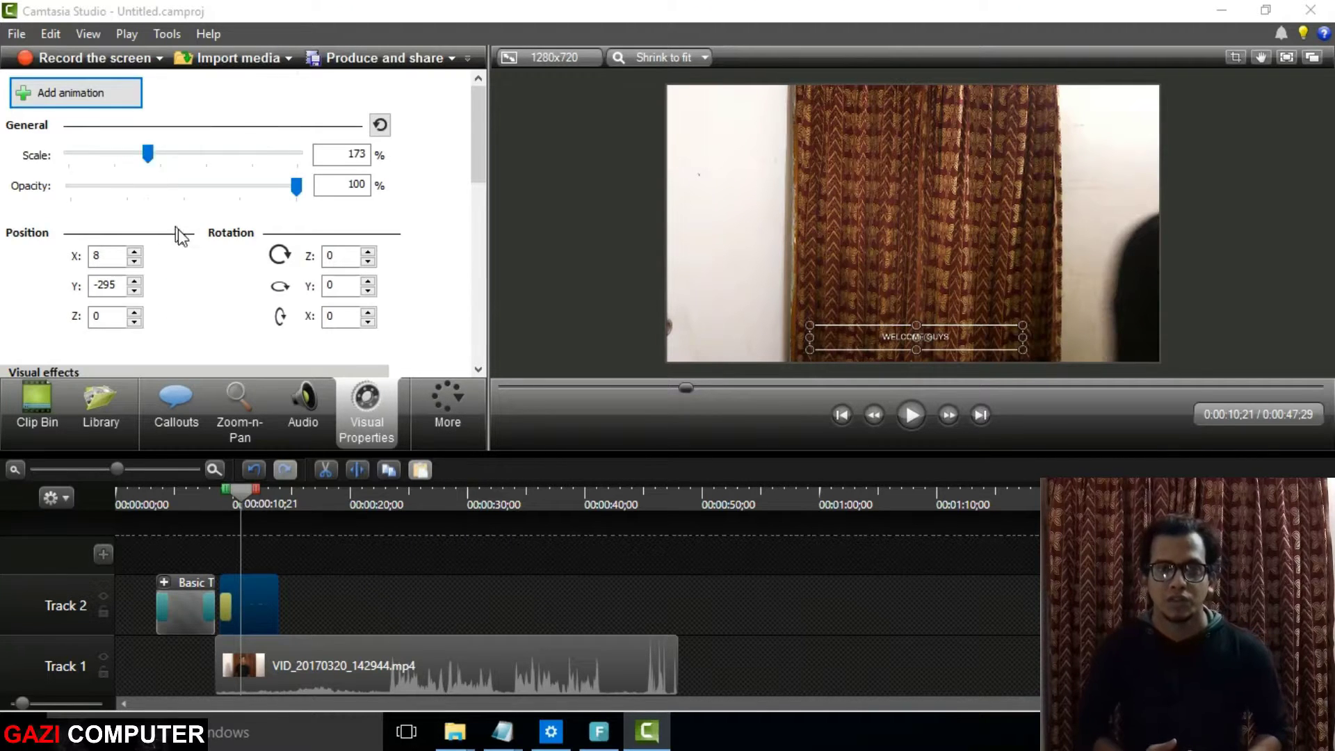
pyautogui.scroll(-3, 98, 280)
pyautogui.click(32, 285)
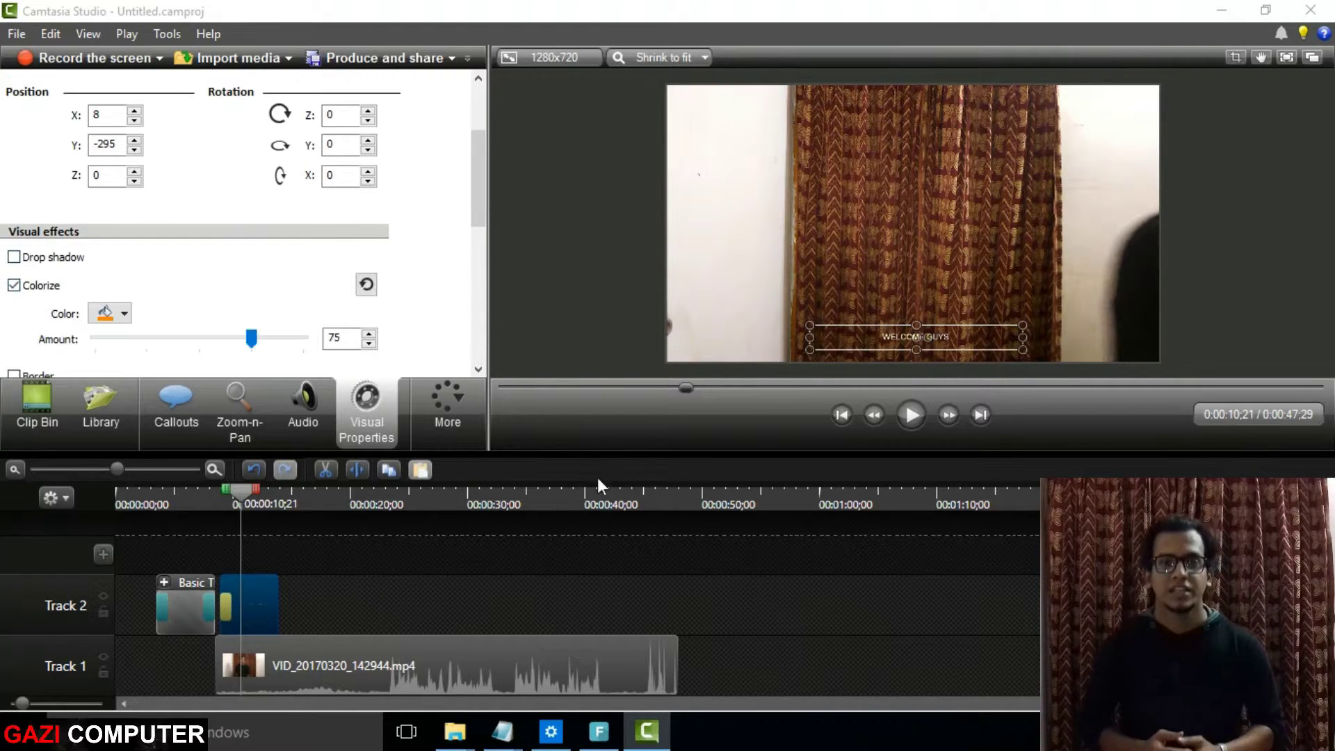
pyautogui.moveTo(193, 342); pyautogui.dragTo(197, 339)
pyautogui.scroll(-1, 227, 331)
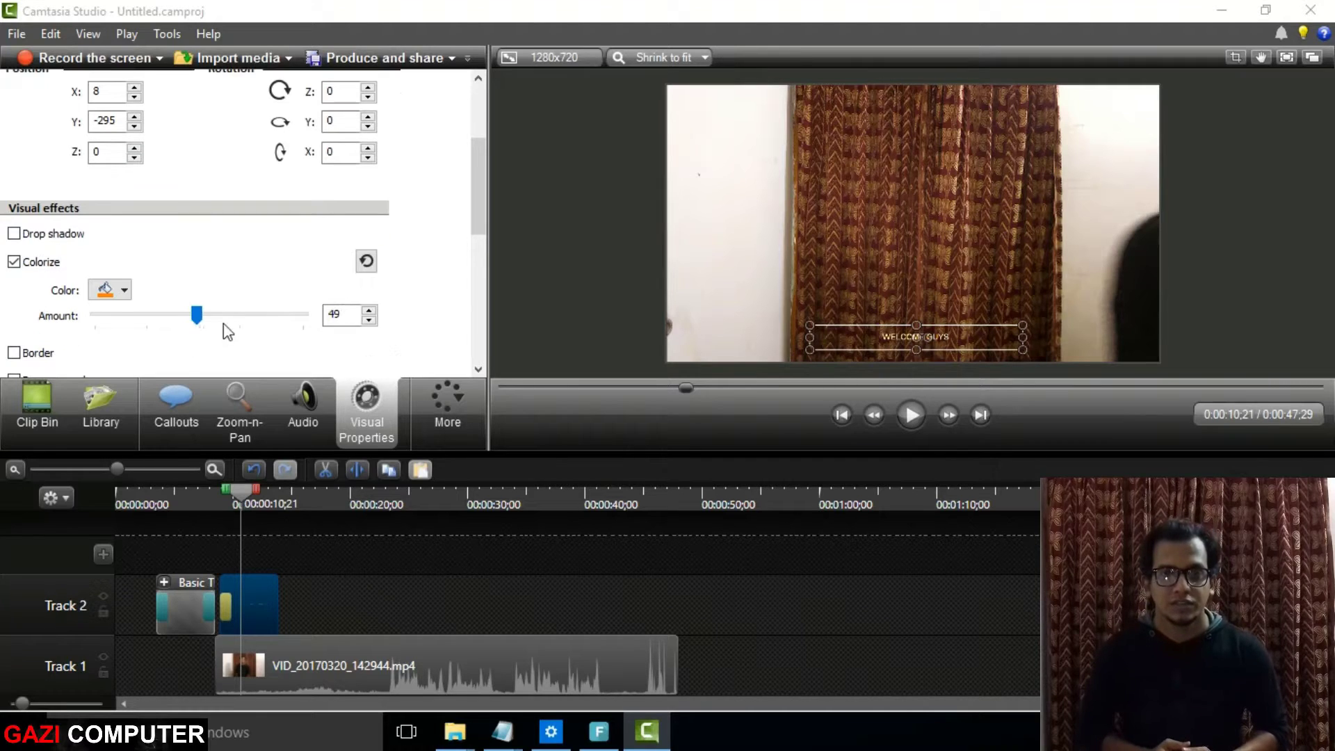
# - Look through the Voice Narration, Record Camera and Cursor Effects options
pyautogui.click(446, 407)
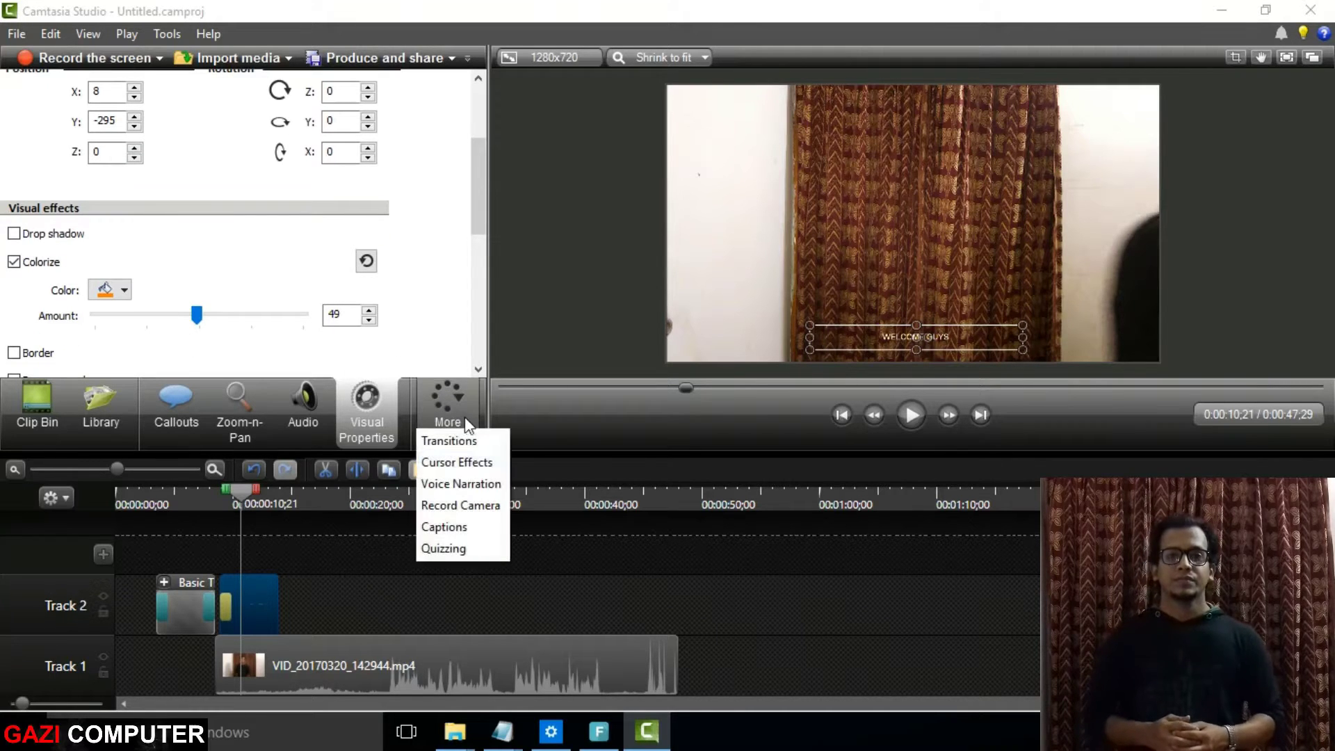
pyautogui.click(455, 483)
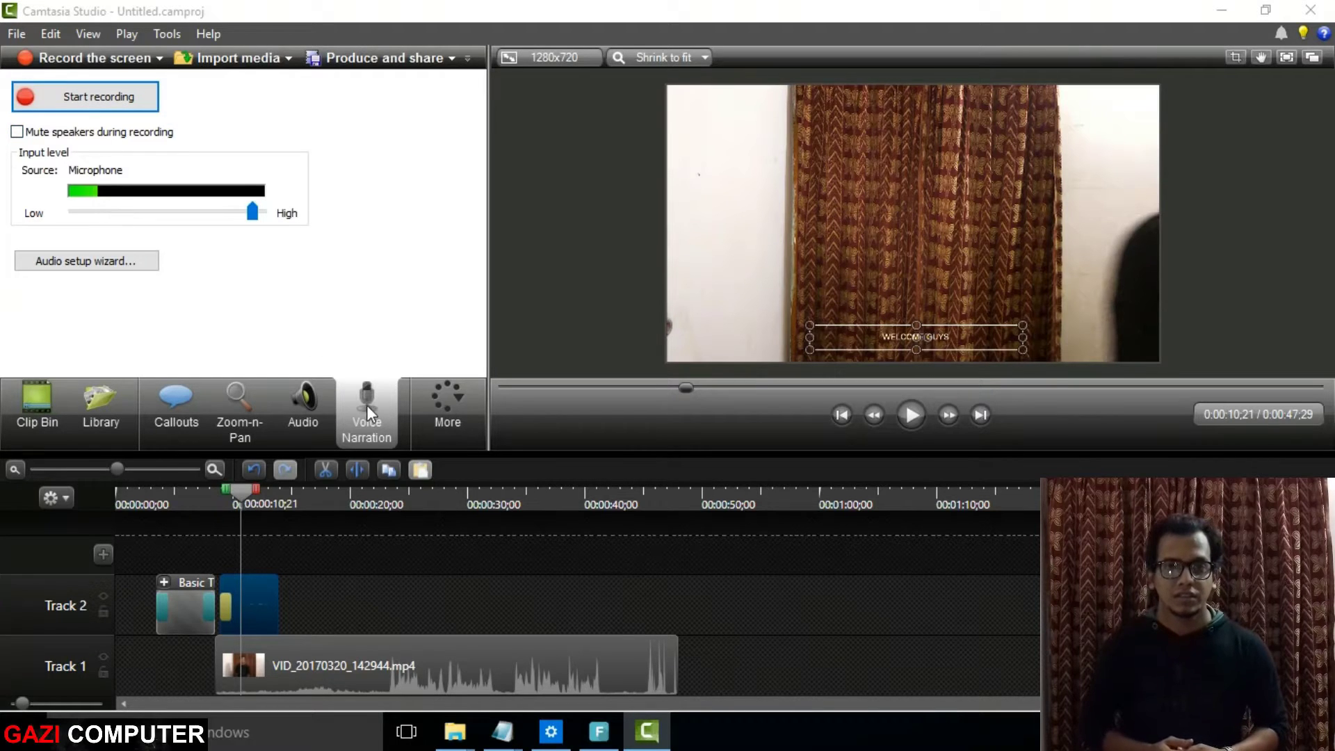
pyautogui.click(436, 410)
pyautogui.click(446, 503)
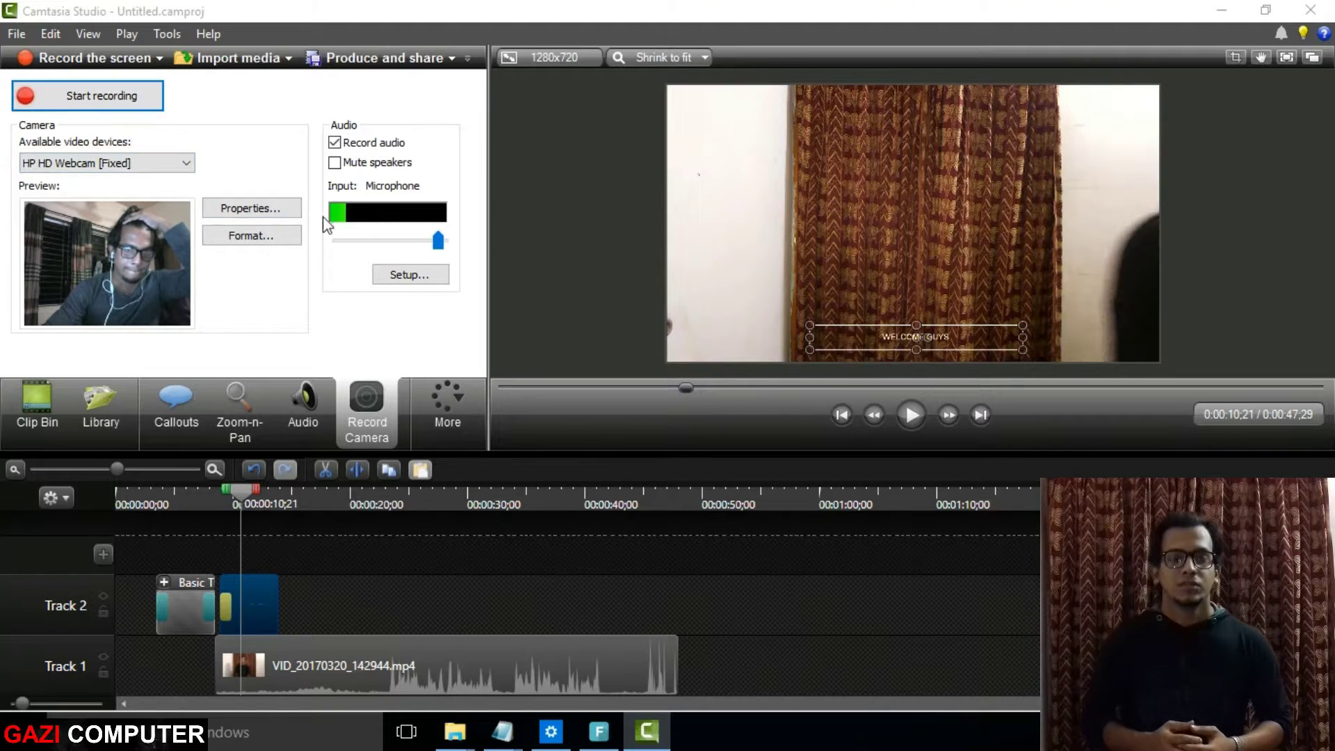
pyautogui.click(434, 429)
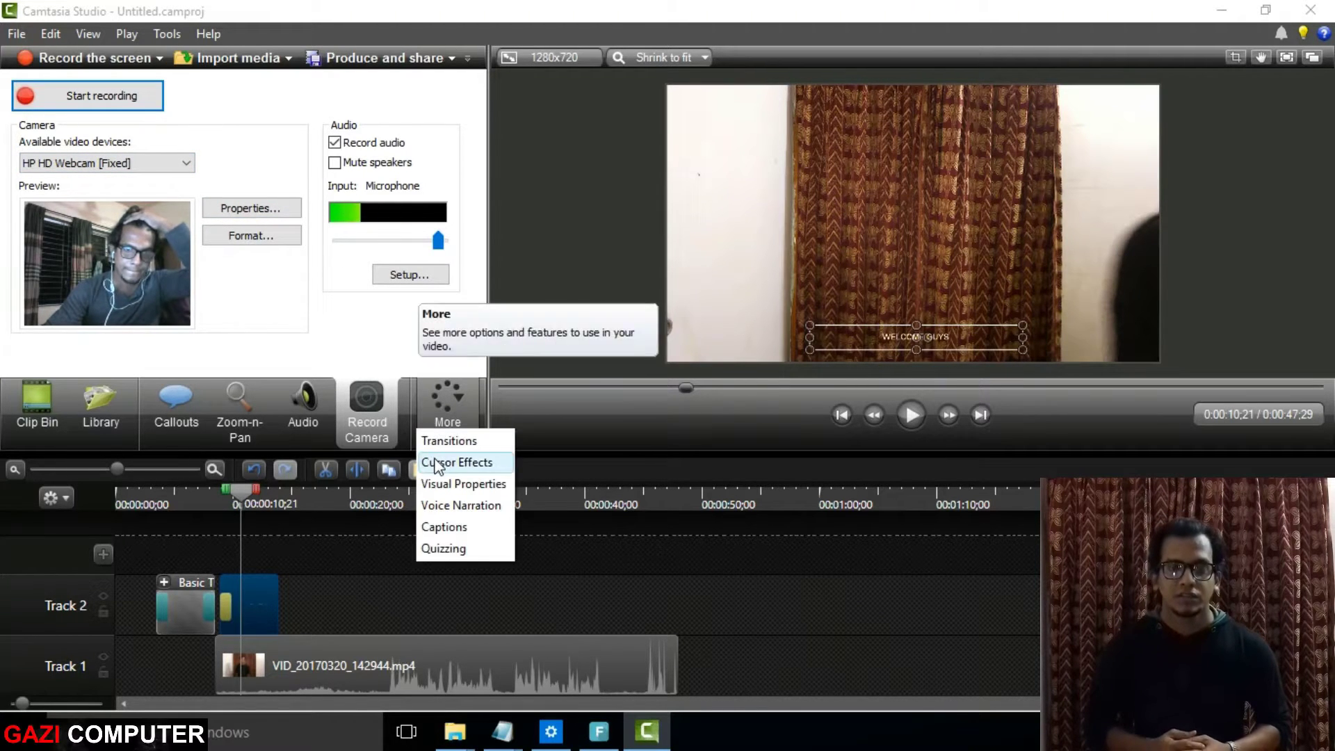
pyautogui.click(438, 459)
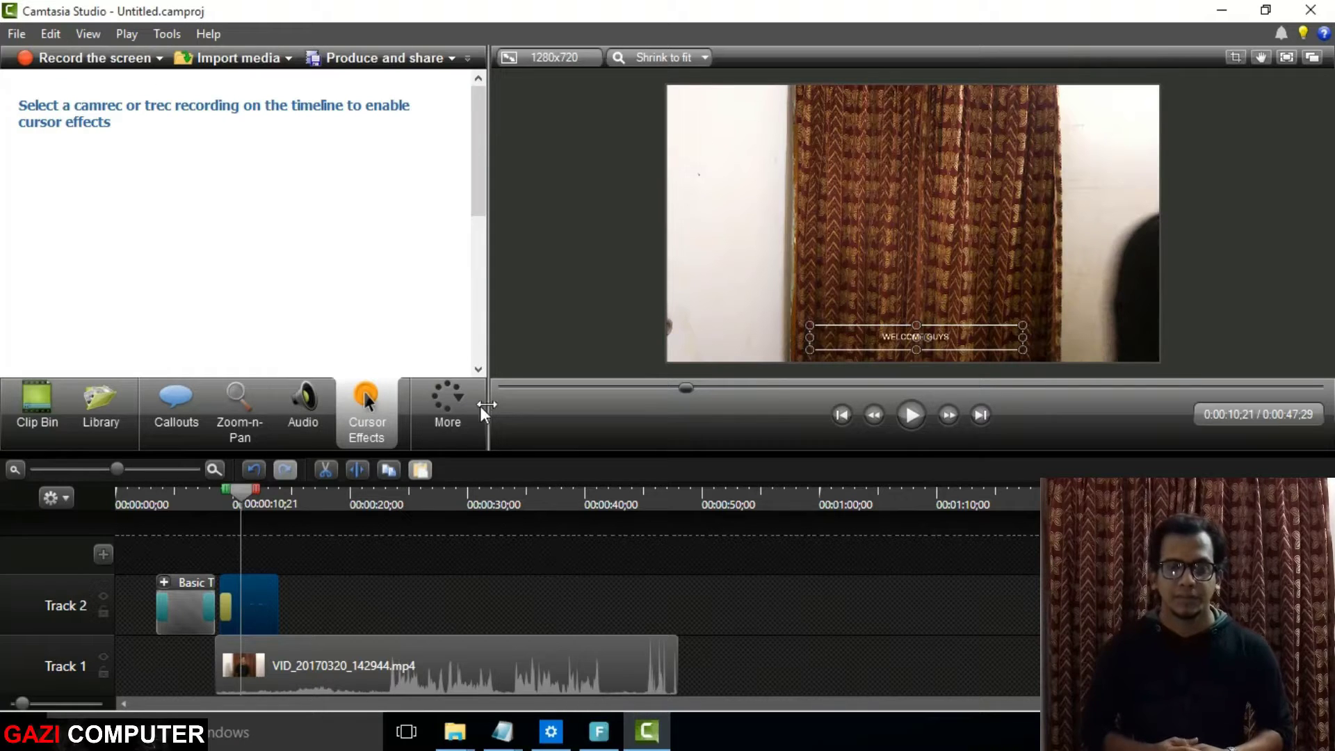
pyautogui.click(450, 428)
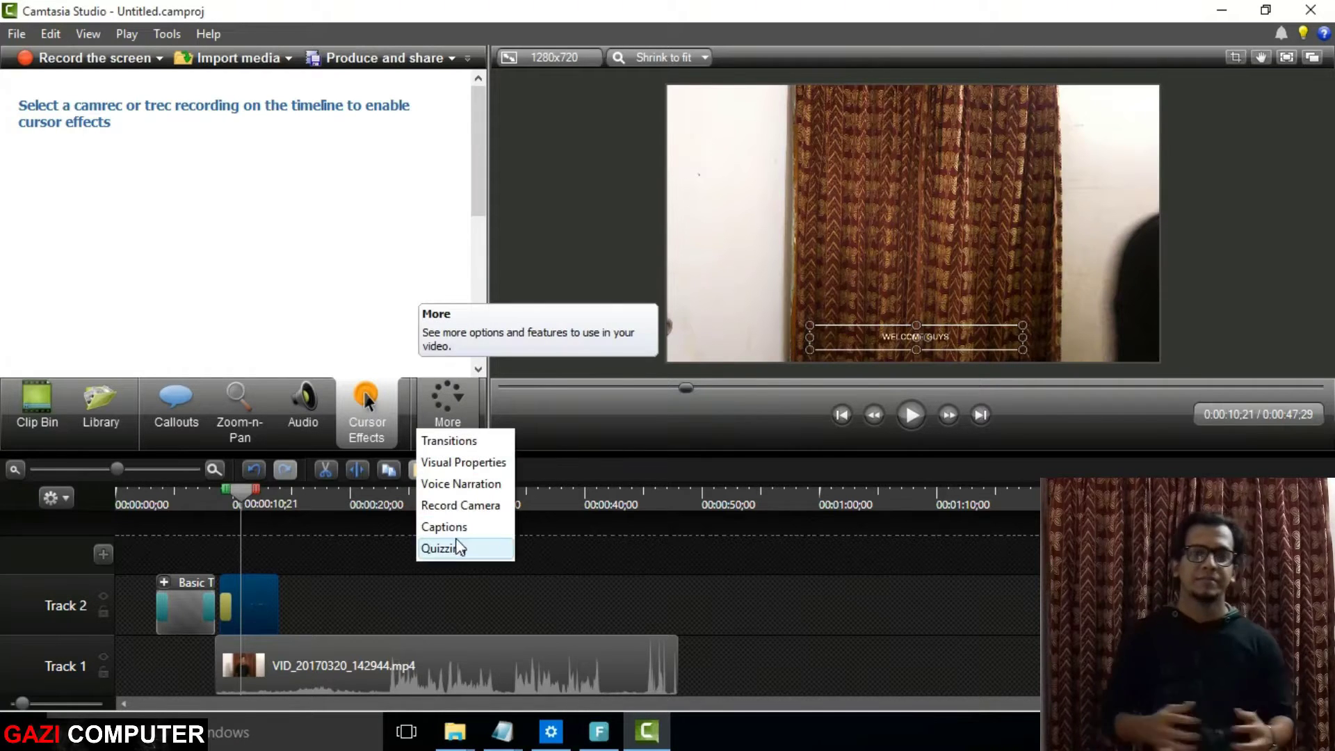
pyautogui.click(593, 457)
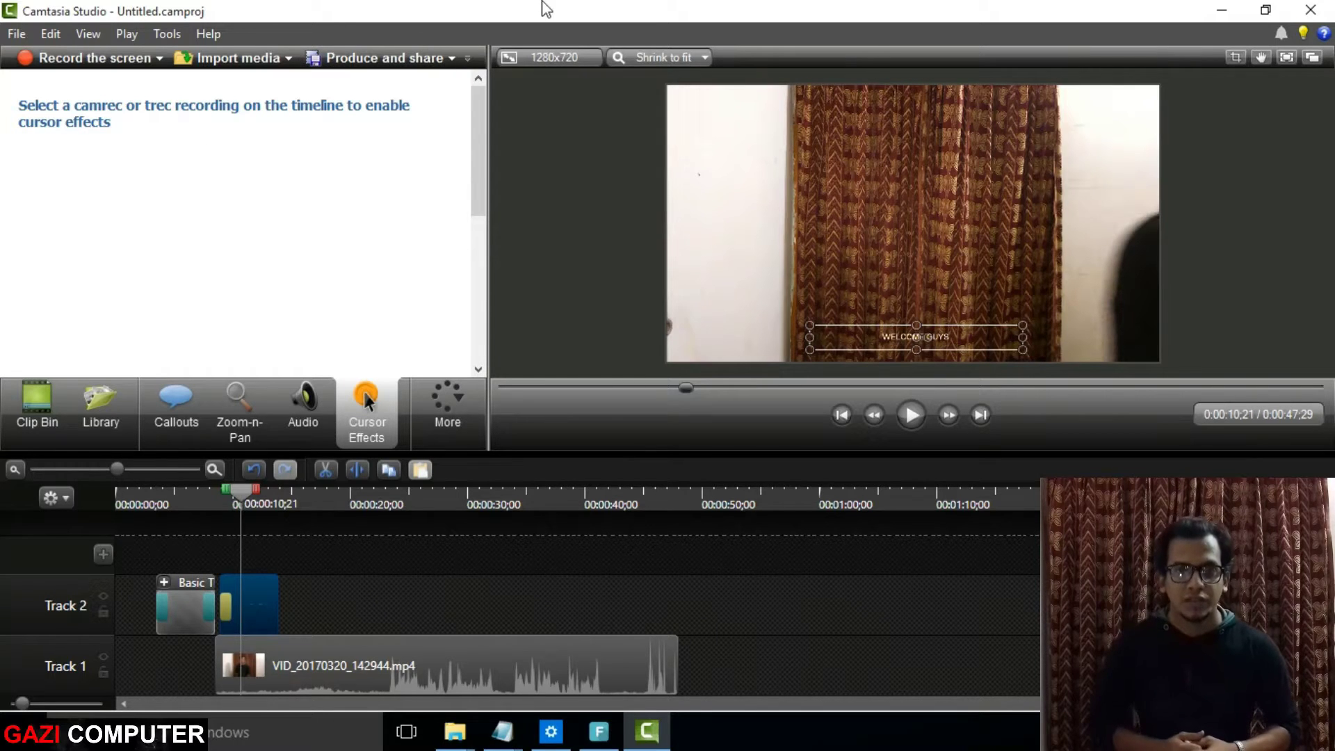
# - Produce the video with the MP4 Smart Player 1080p preset as Untitled in the Camtasia Studio folder
pyautogui.click(452, 58)
pyautogui.click(433, 84)
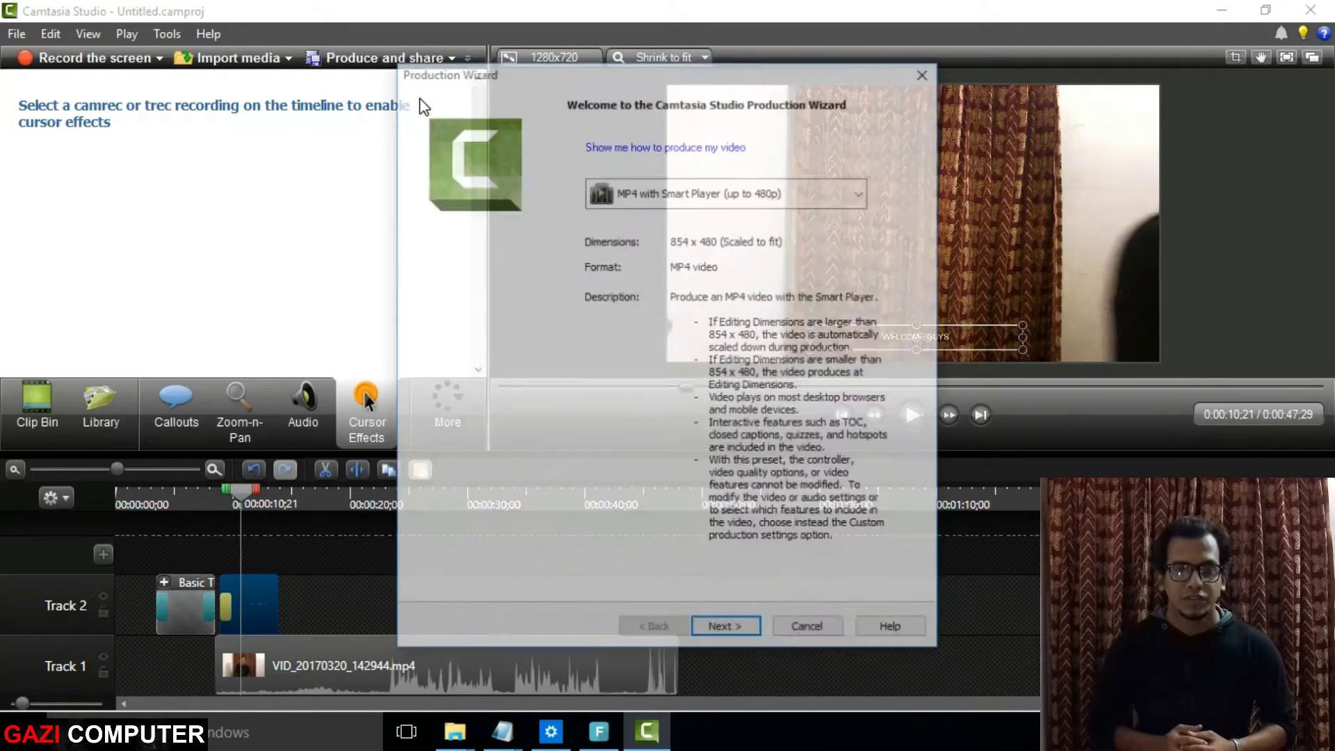
pyautogui.click(859, 194)
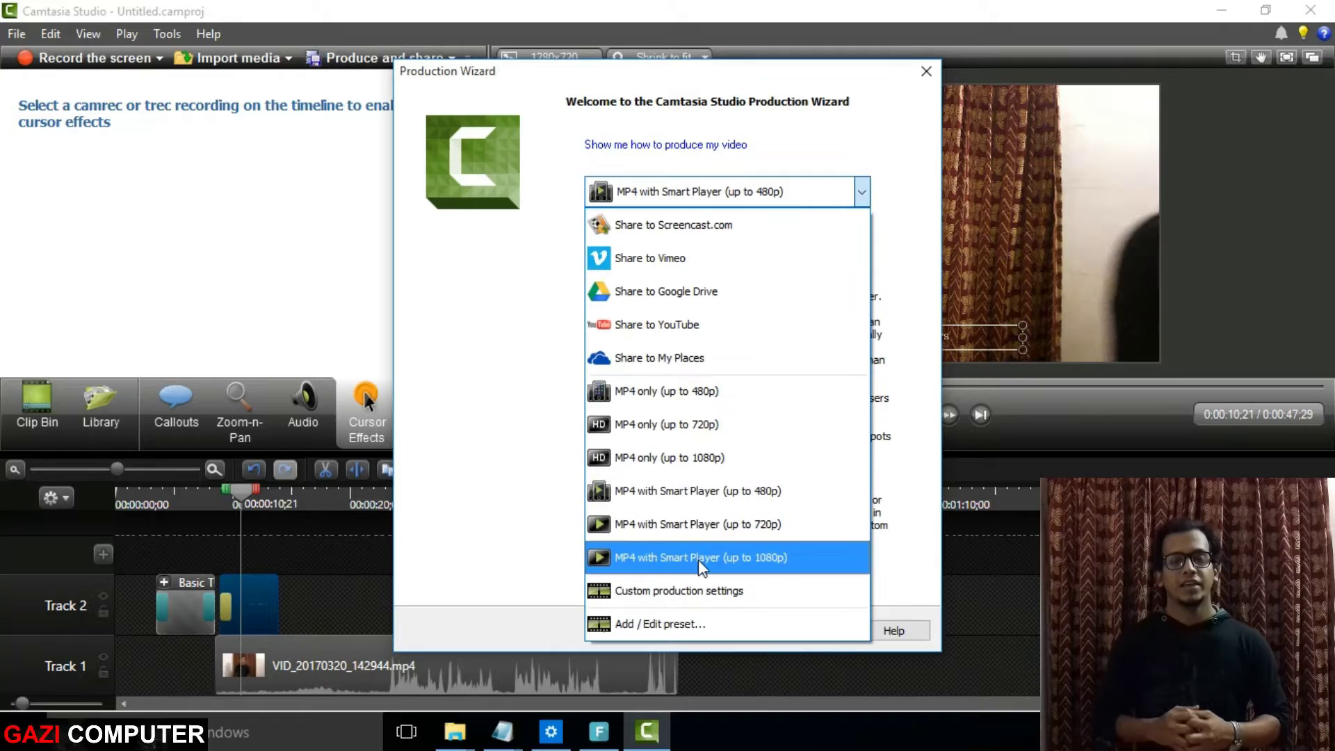
pyautogui.click(704, 565)
pyautogui.click(750, 635)
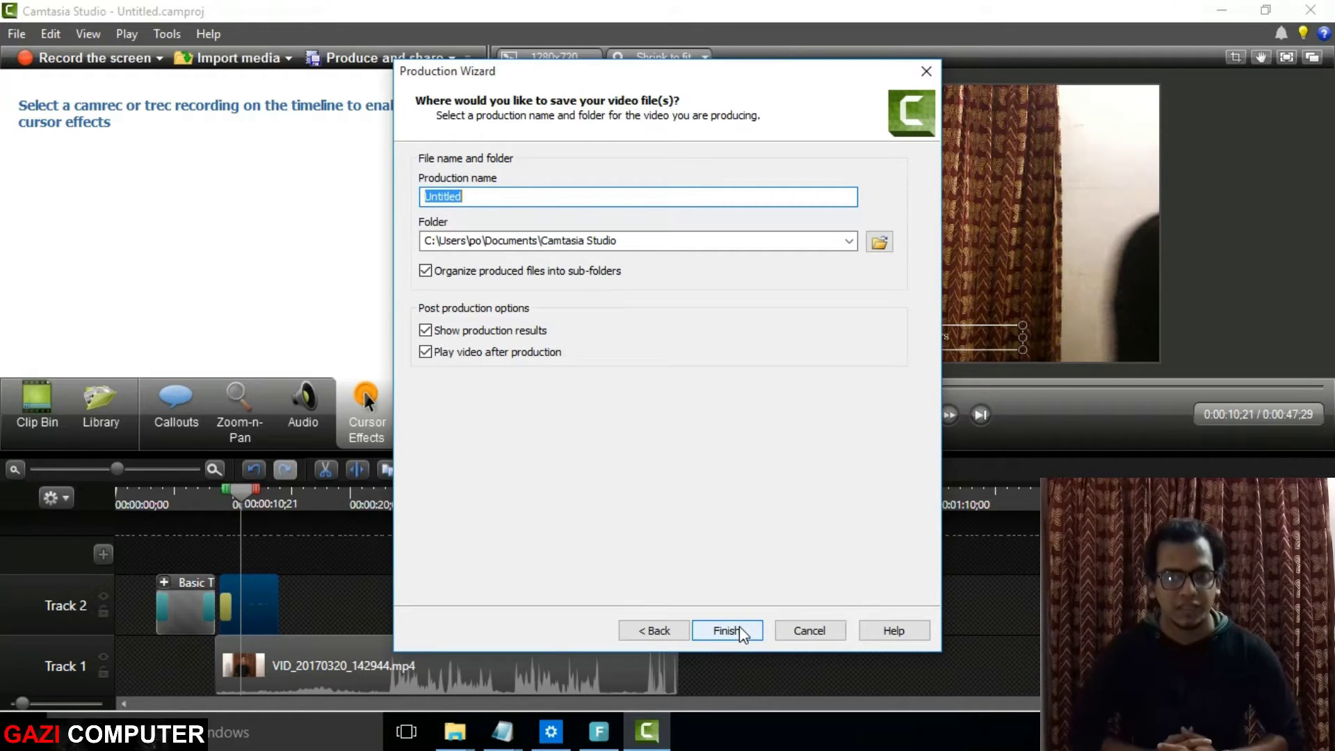
pyautogui.click(727, 631)
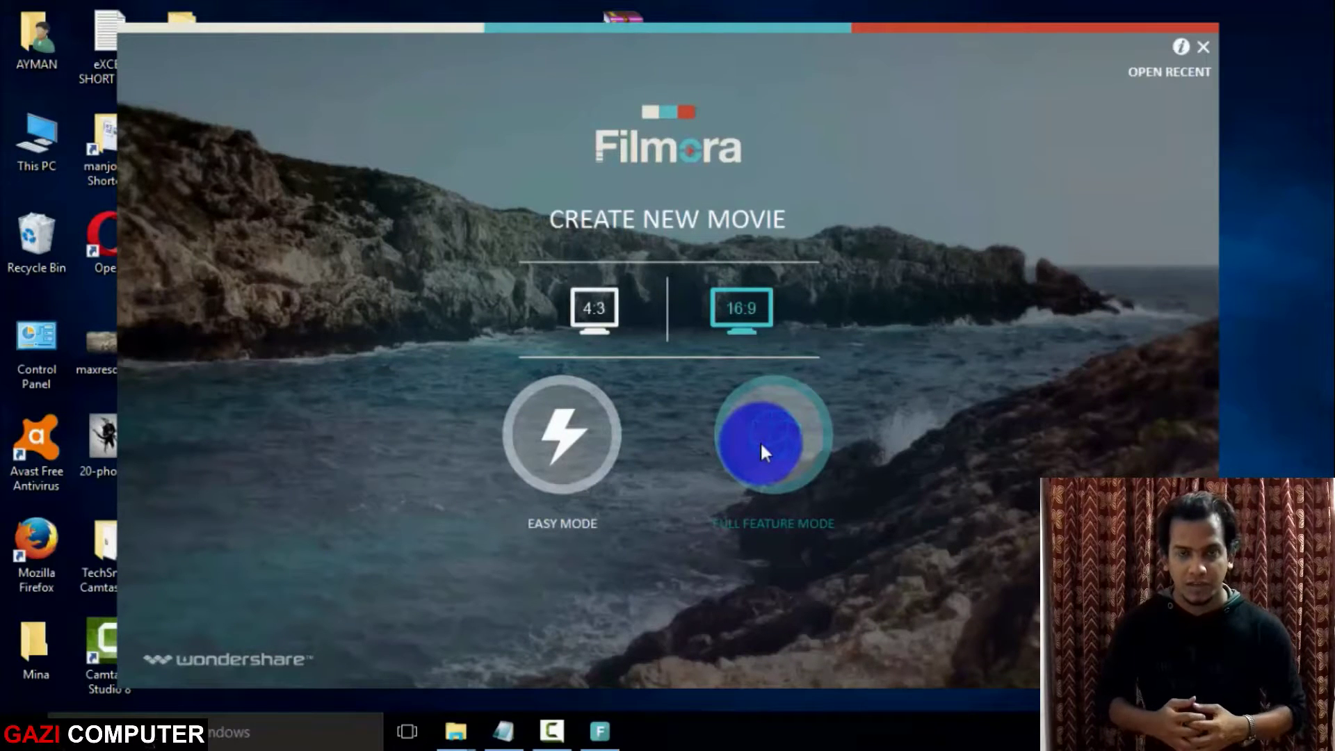
# - Start a Full Feature Filmora project and put VID_20170320_142944.mp4 on the video track
pyautogui.click(761, 441)
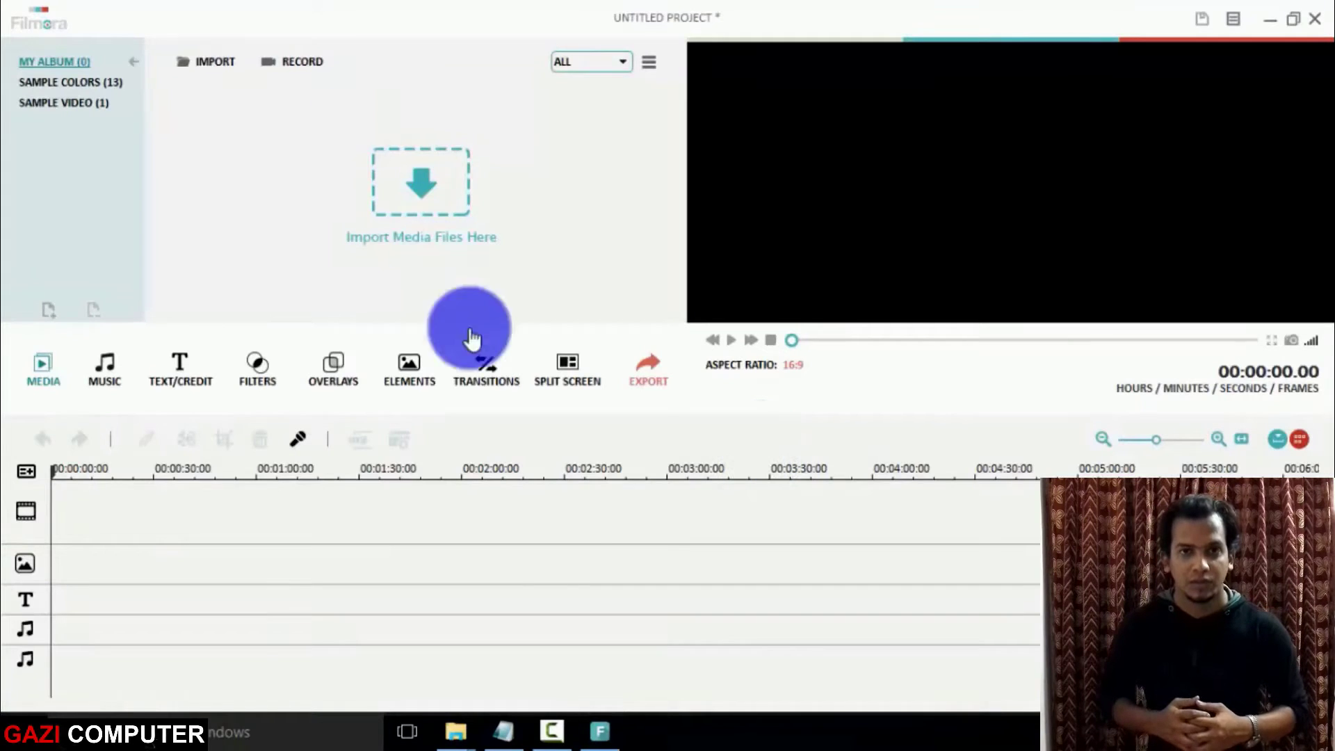
pyautogui.click(447, 185)
pyautogui.click(243, 349)
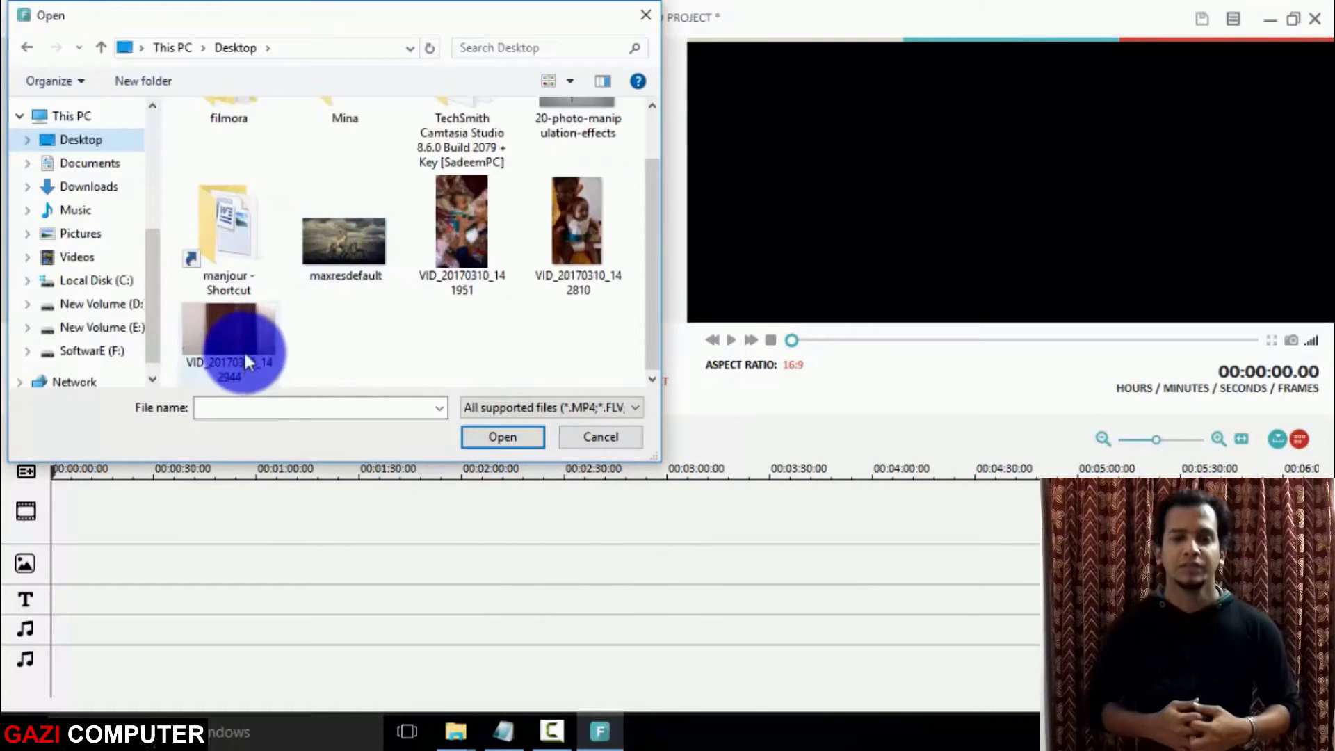
pyautogui.click(514, 438)
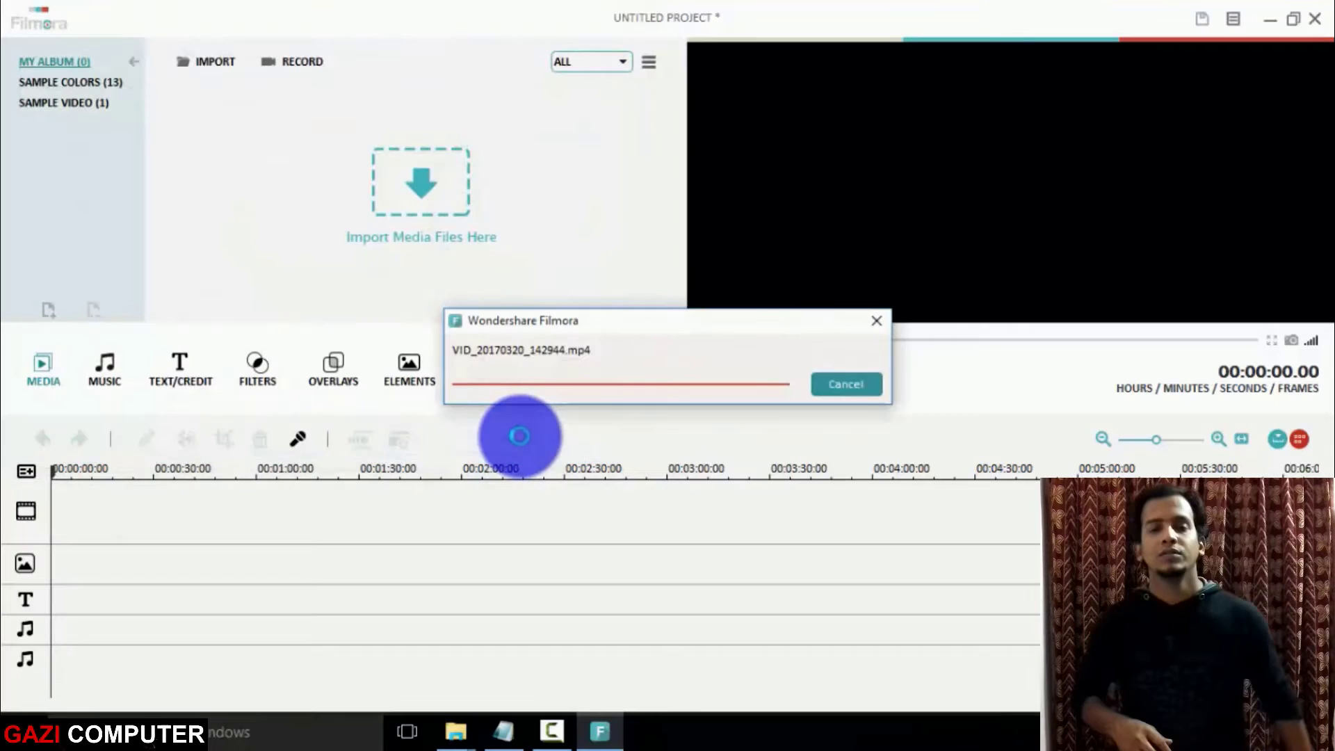
pyautogui.moveTo(203, 114); pyautogui.dragTo(432, 506)
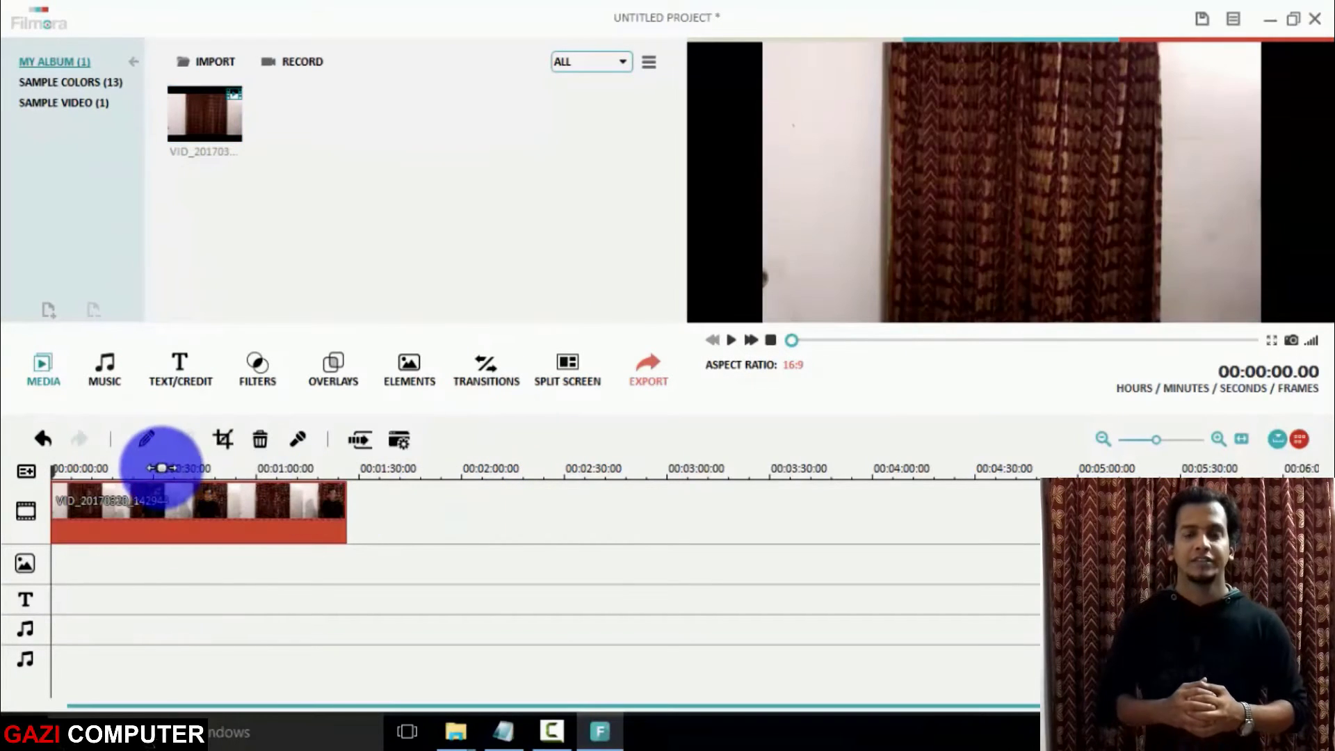
pyautogui.click(161, 467)
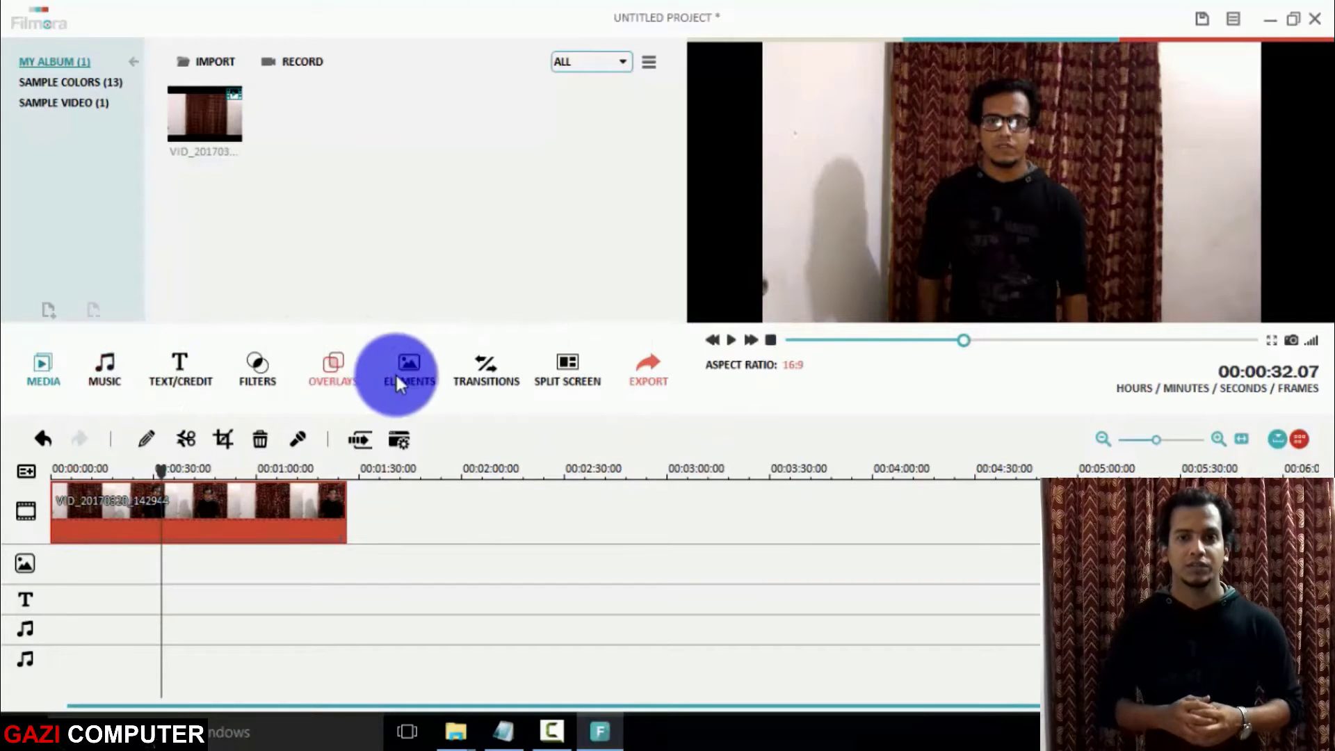
pyautogui.click(188, 381)
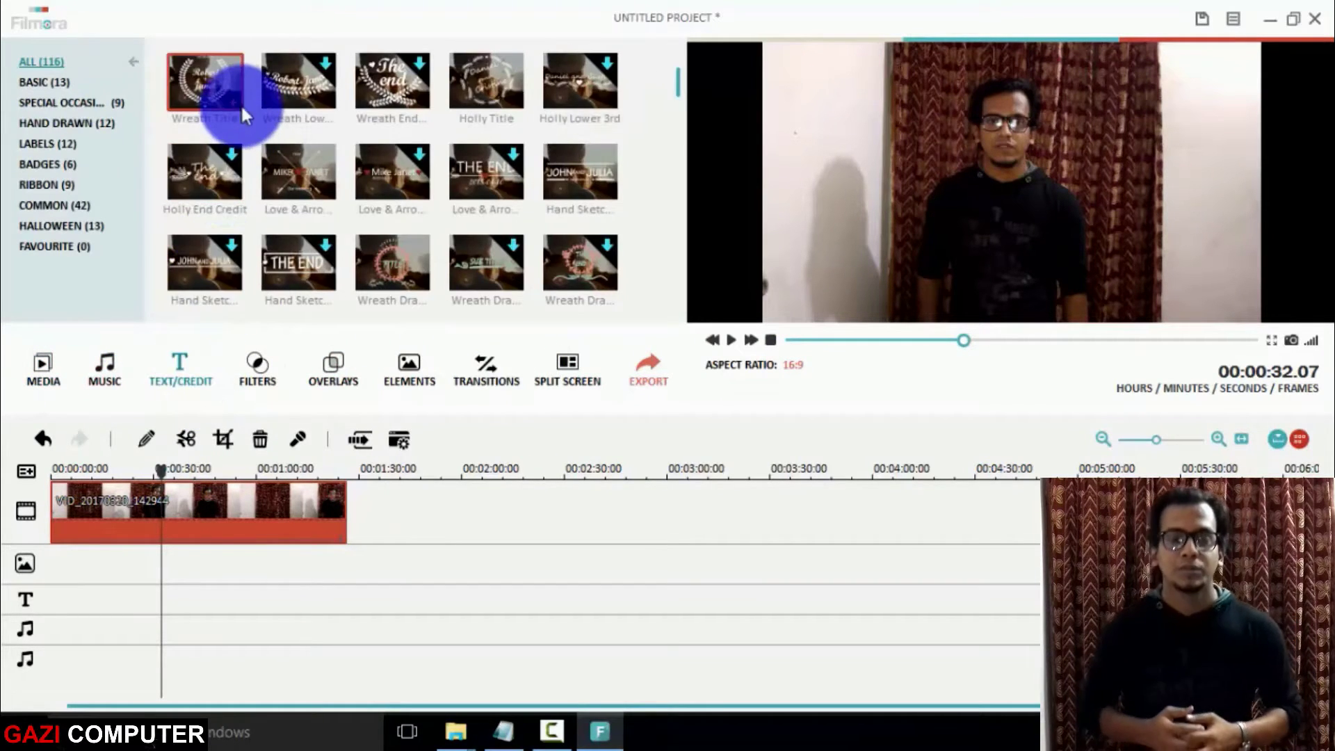
# - Place the Hand Sketch Title near 00:00:28 and change its text to 'GAZI COMPUTER'
pyautogui.click(216, 97)
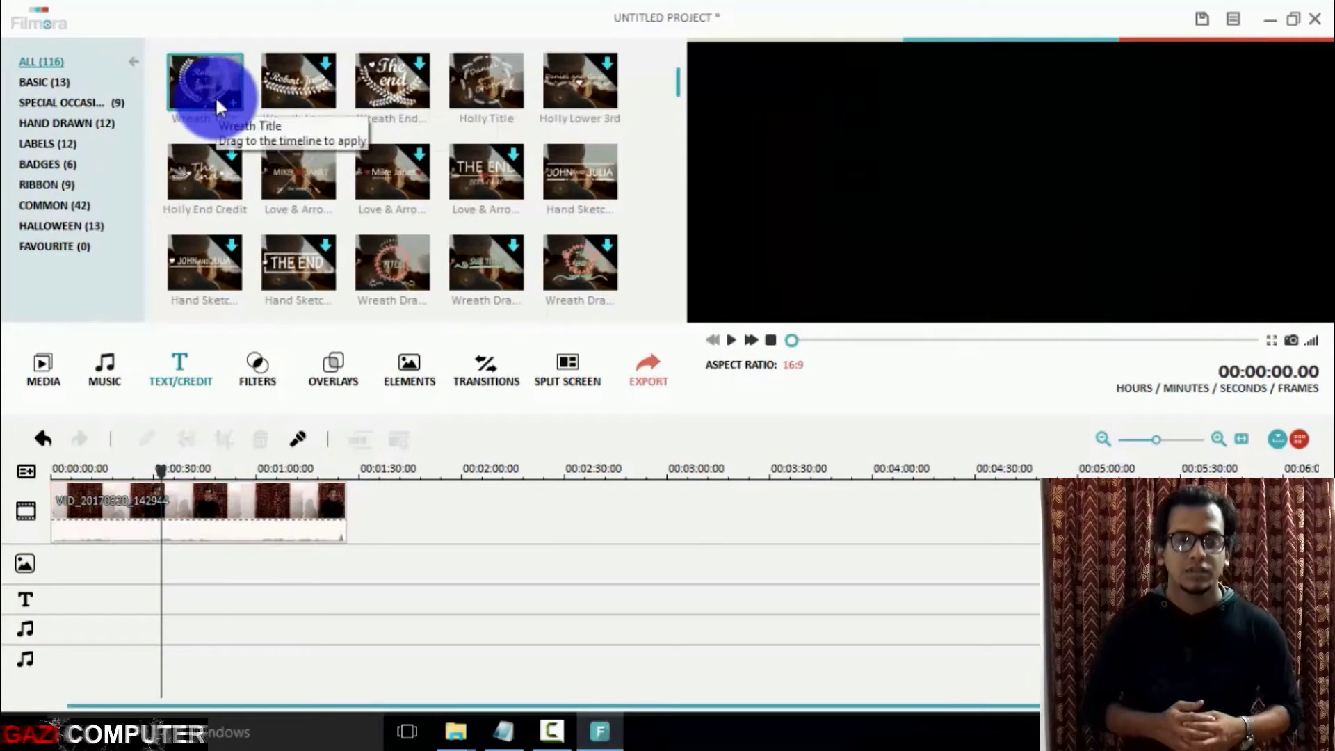
pyautogui.click(549, 188)
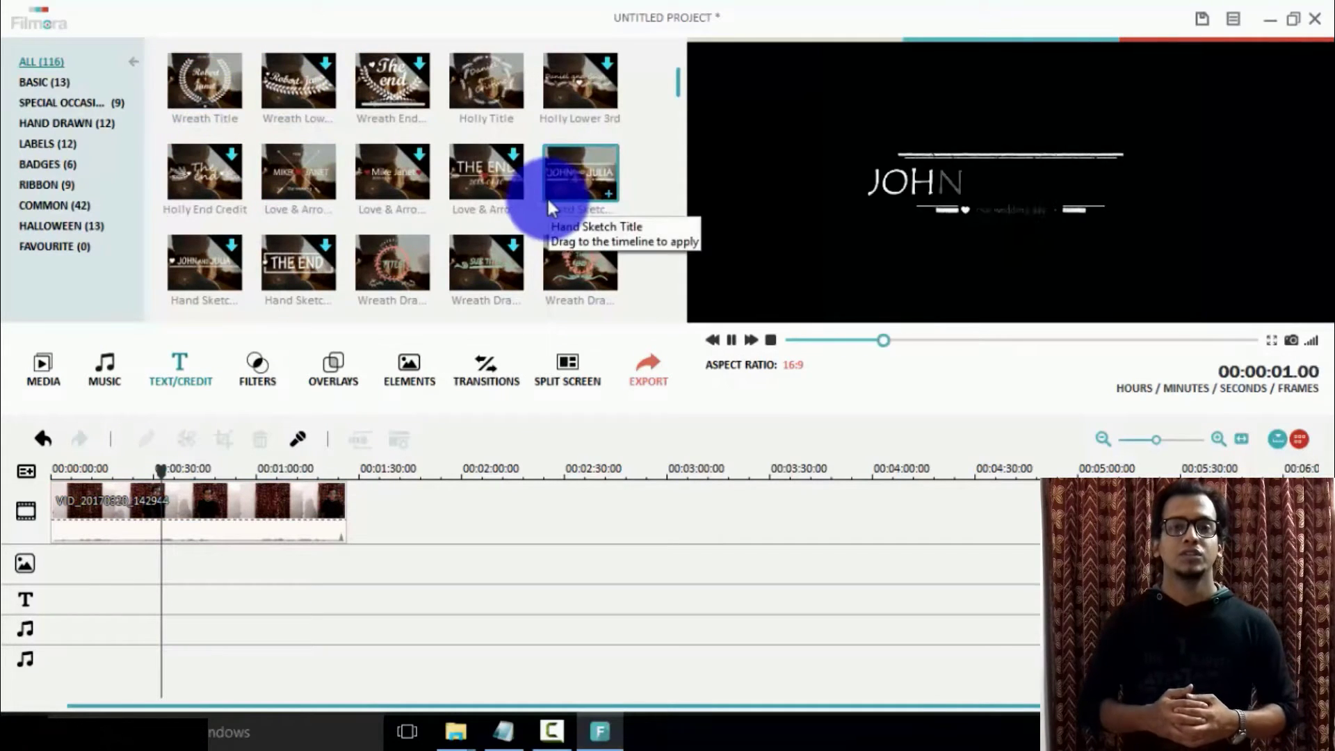
pyautogui.moveTo(552, 185)
pyautogui.mouseDown()
pyautogui.moveTo(65, 563)
pyautogui.moveTo(75, 602)
pyautogui.moveTo(149, 600)
pyautogui.mouseUp()
pyautogui.rightClick(148, 600)
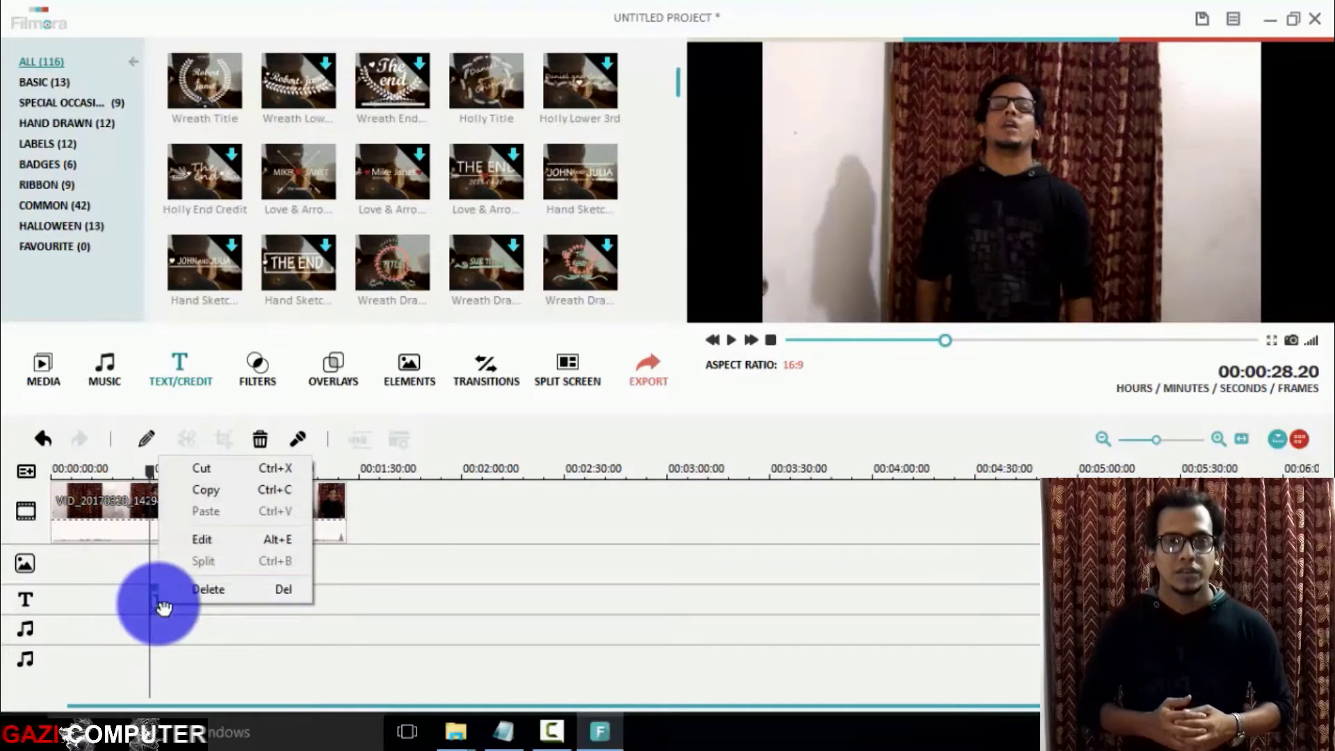
pyautogui.click(195, 527)
pyautogui.write('ga')
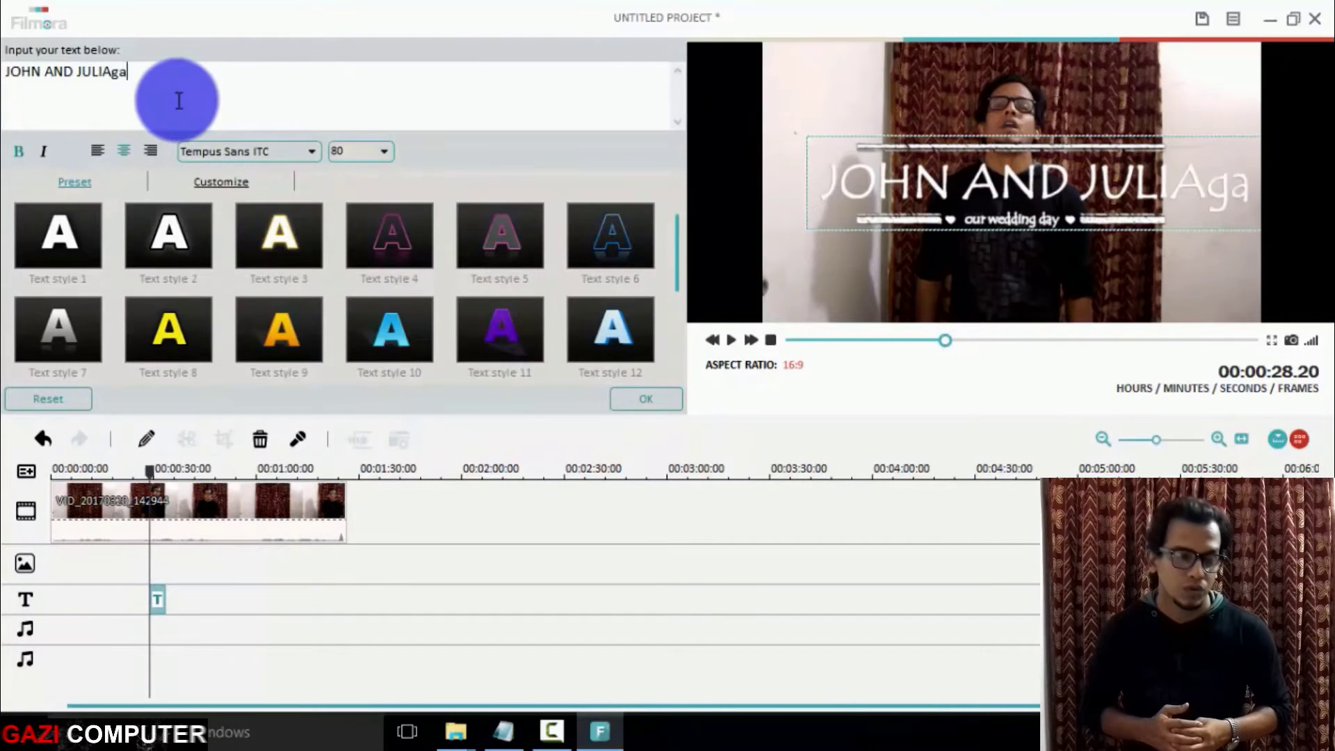
pyautogui.hotkey('ctrl', 'a')
pyautogui.press('BackSpace')
pyautogui.write('GAZI COMPUTER')
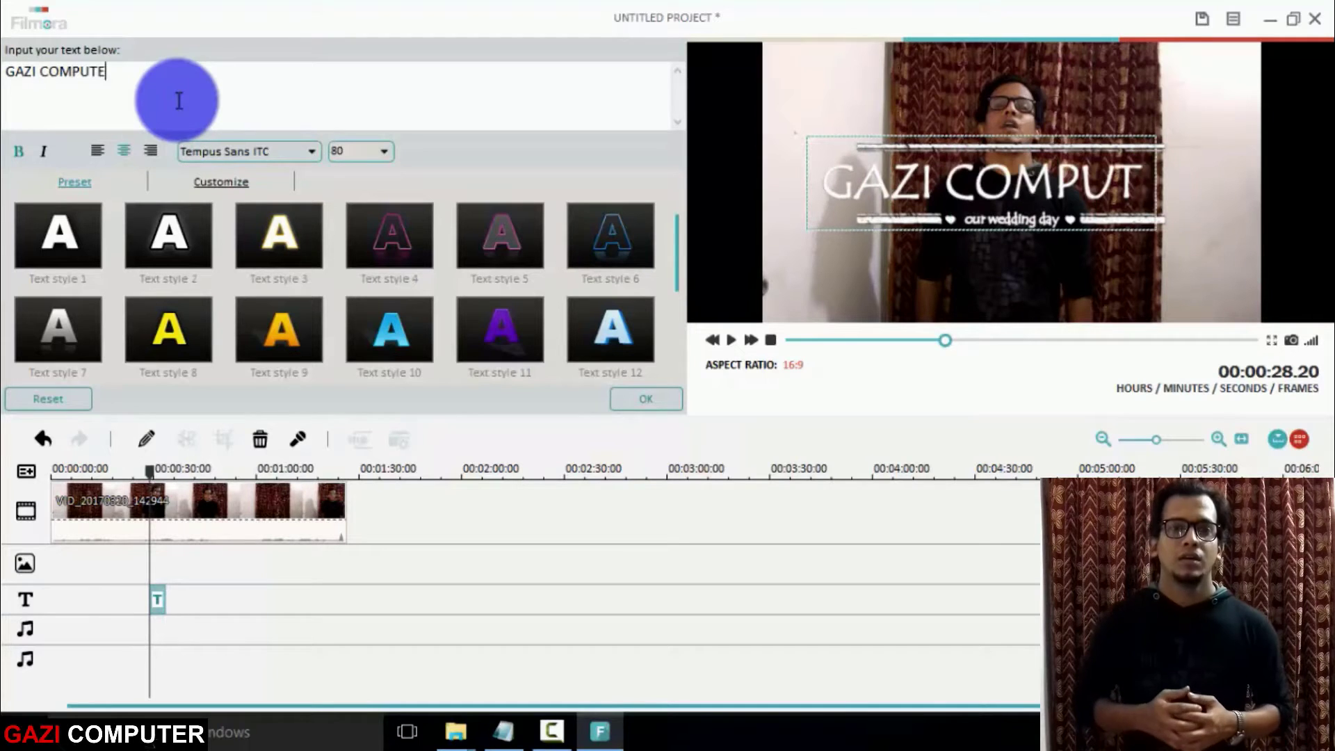
pyautogui.click(646, 399)
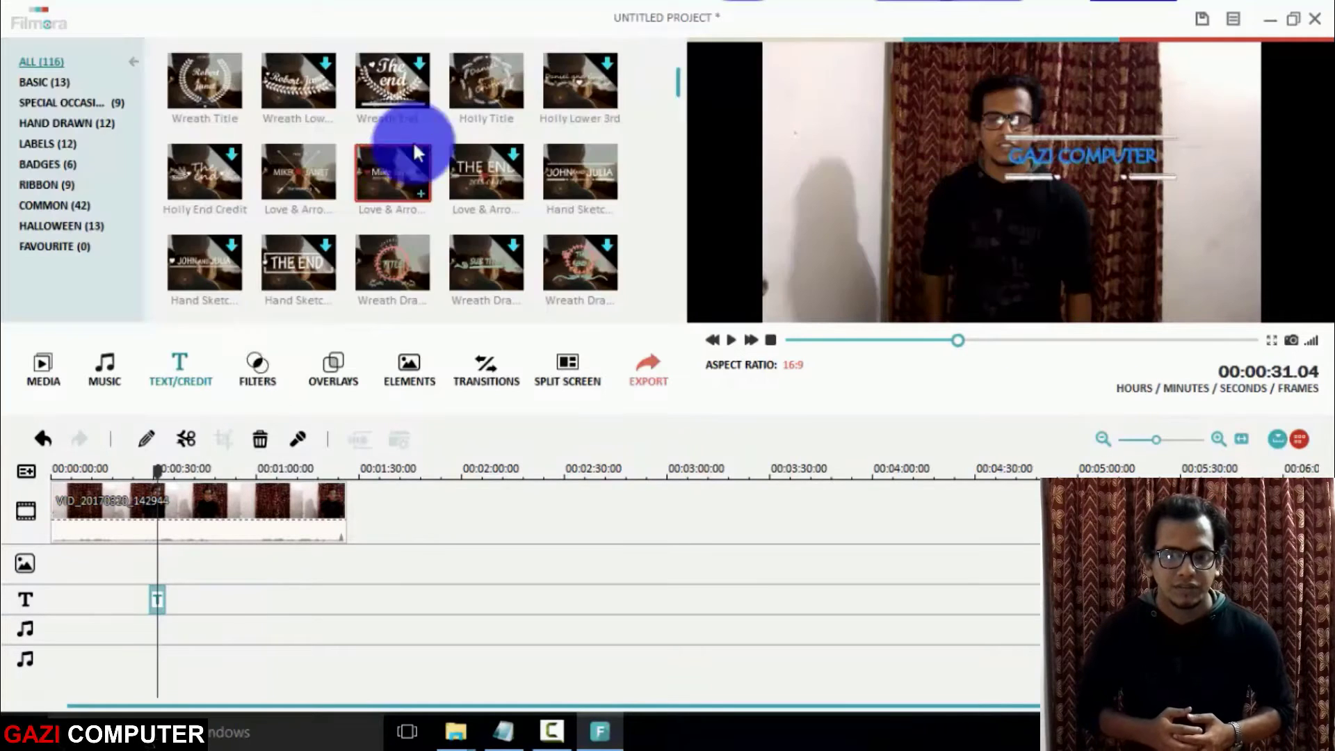
# - Preview the Particle 1 filter on the clip, then preview the Bokeh 1 overlay
pyautogui.click(259, 373)
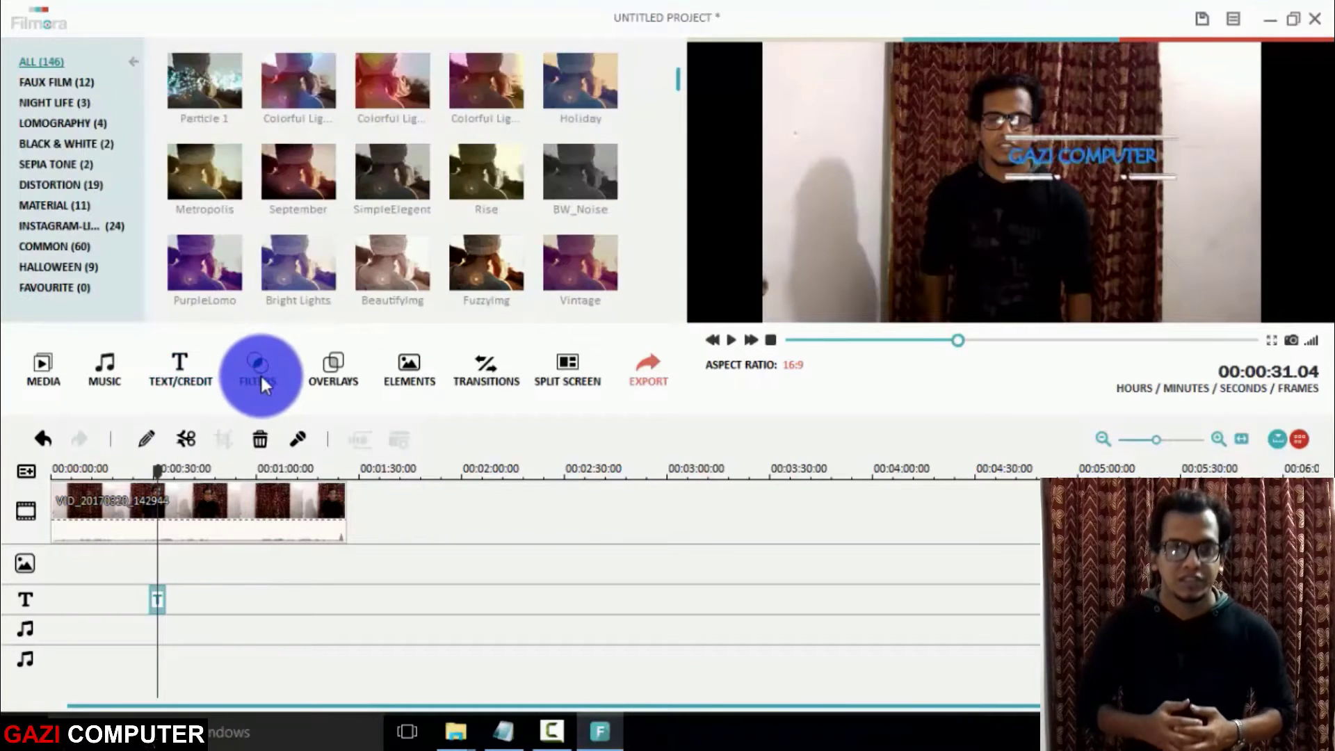
pyautogui.click(219, 86)
pyautogui.click(803, 369)
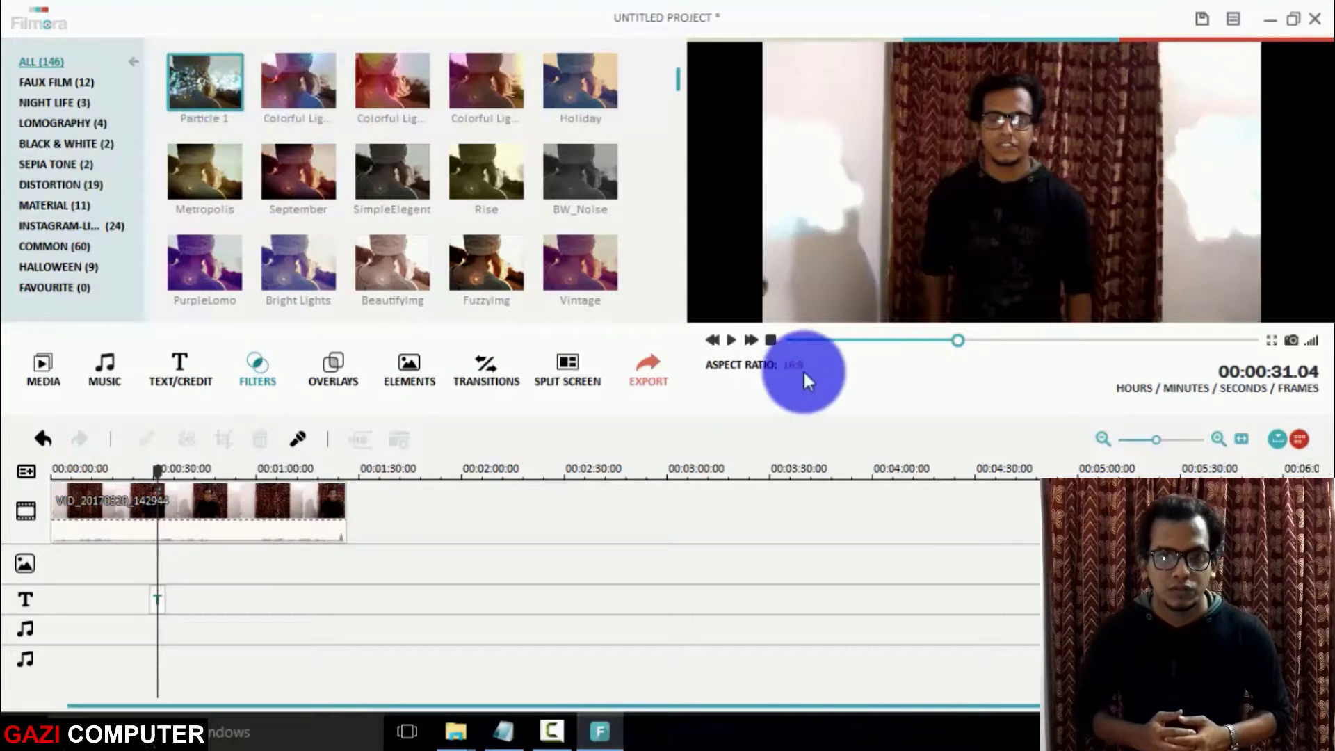
pyautogui.click(730, 337)
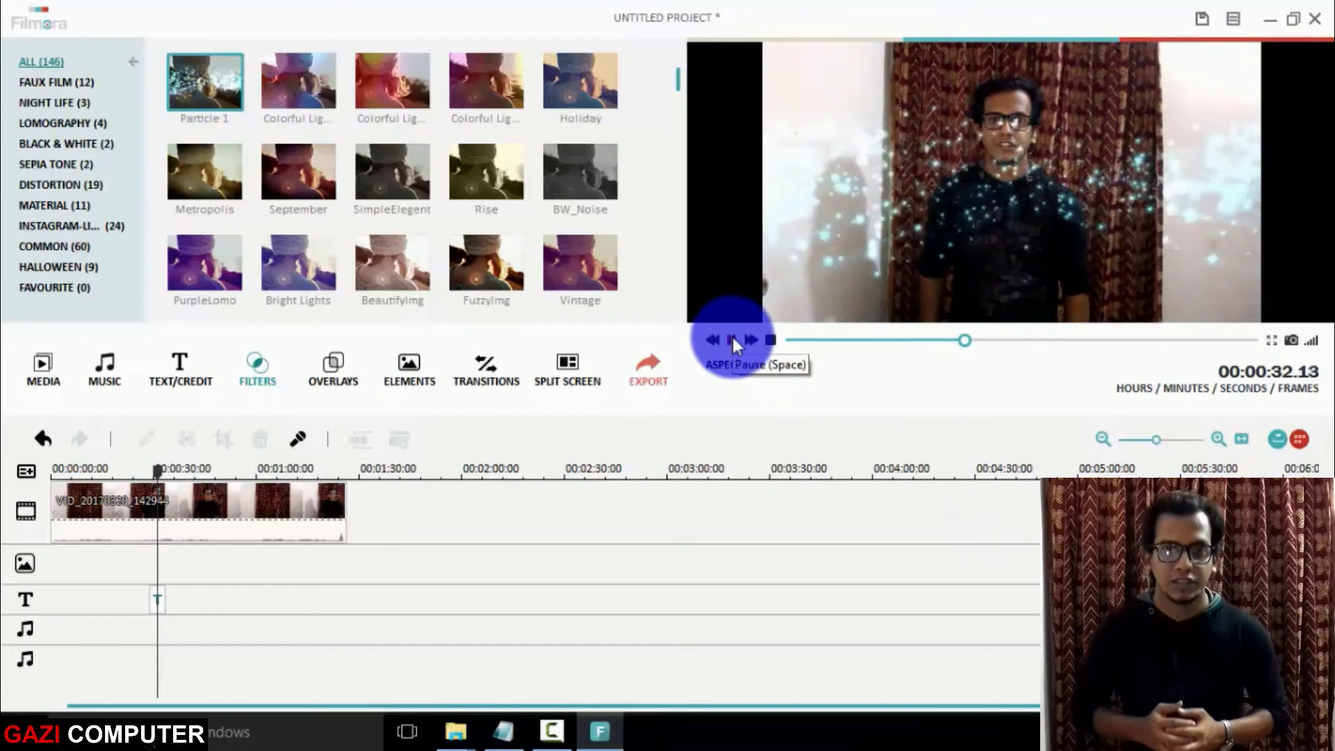
pyautogui.click(334, 363)
pyautogui.click(420, 375)
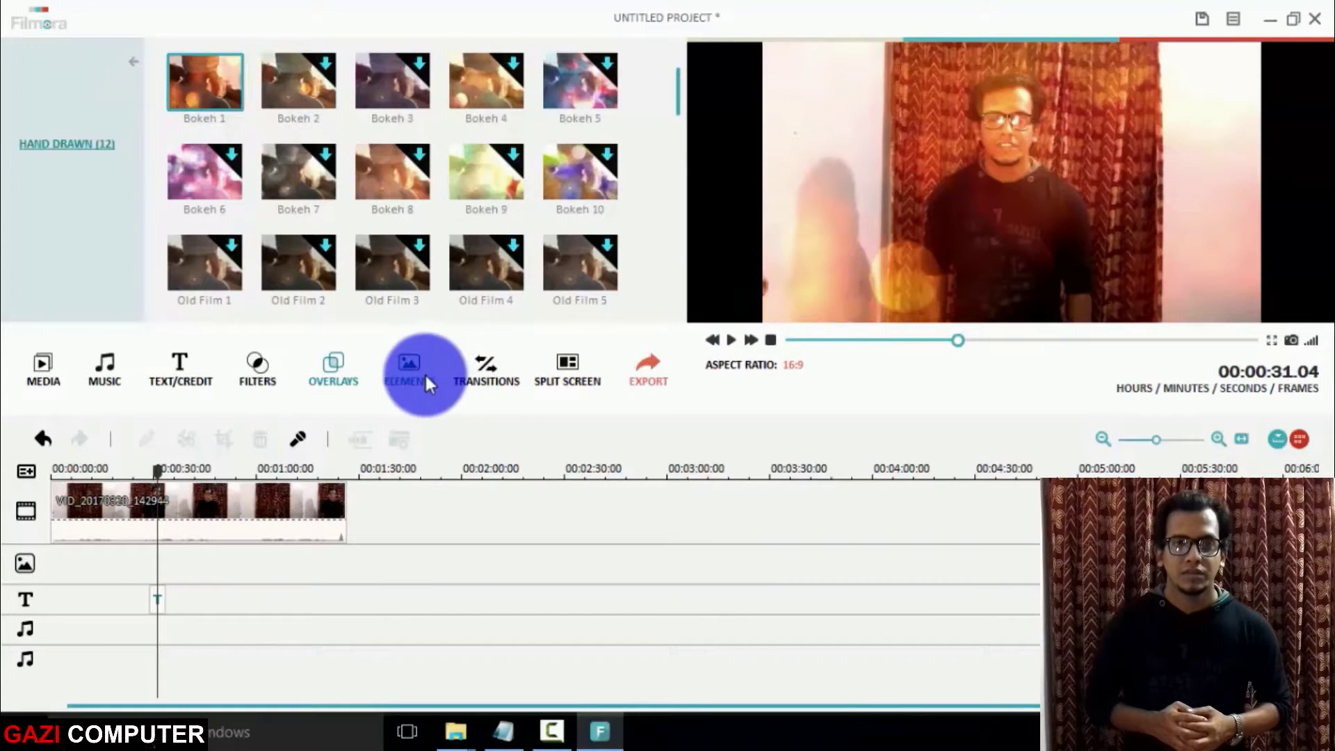
# - Drop the ARROW 1 element onto the element track near 28 seconds and preview it
pyautogui.click(214, 164)
pyautogui.moveTo(299, 173); pyautogui.dragTo(224, 540)
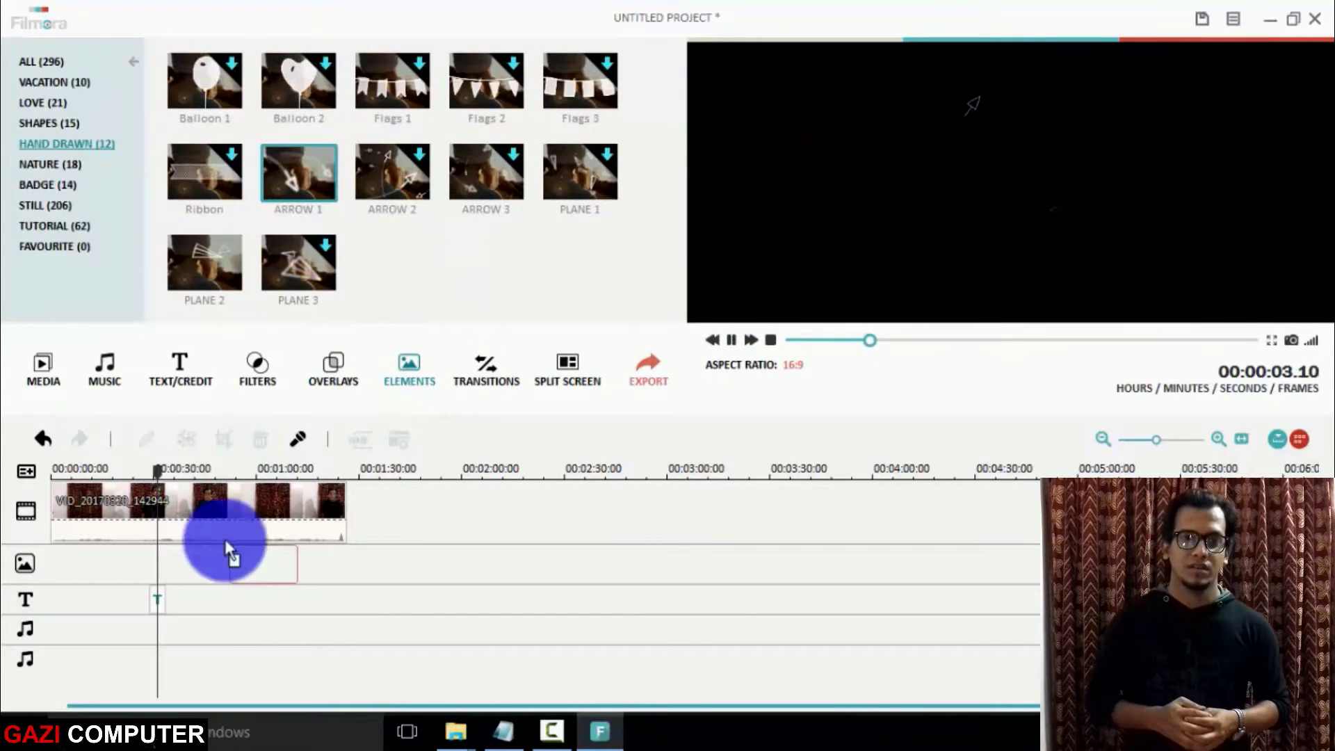
pyautogui.moveTo(173, 637); pyautogui.dragTo(201, 574)
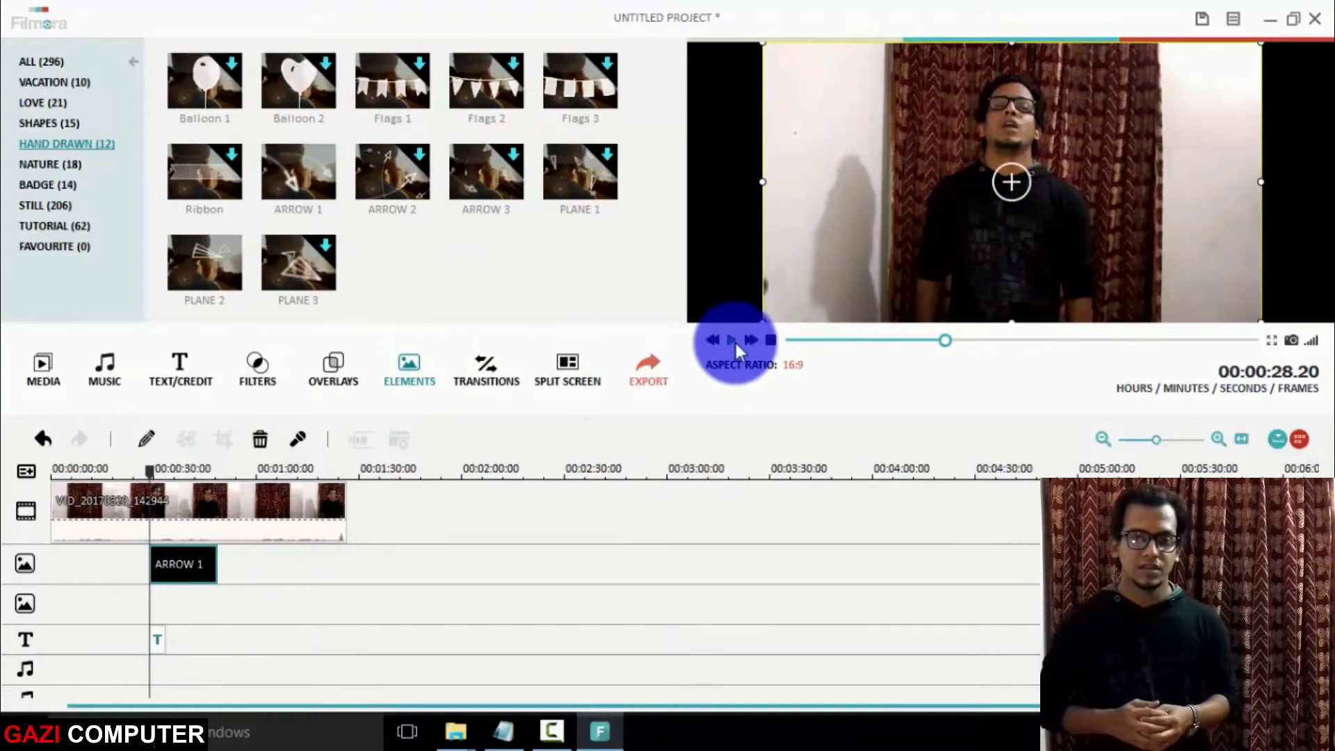
pyautogui.click(734, 340)
pyautogui.click(736, 339)
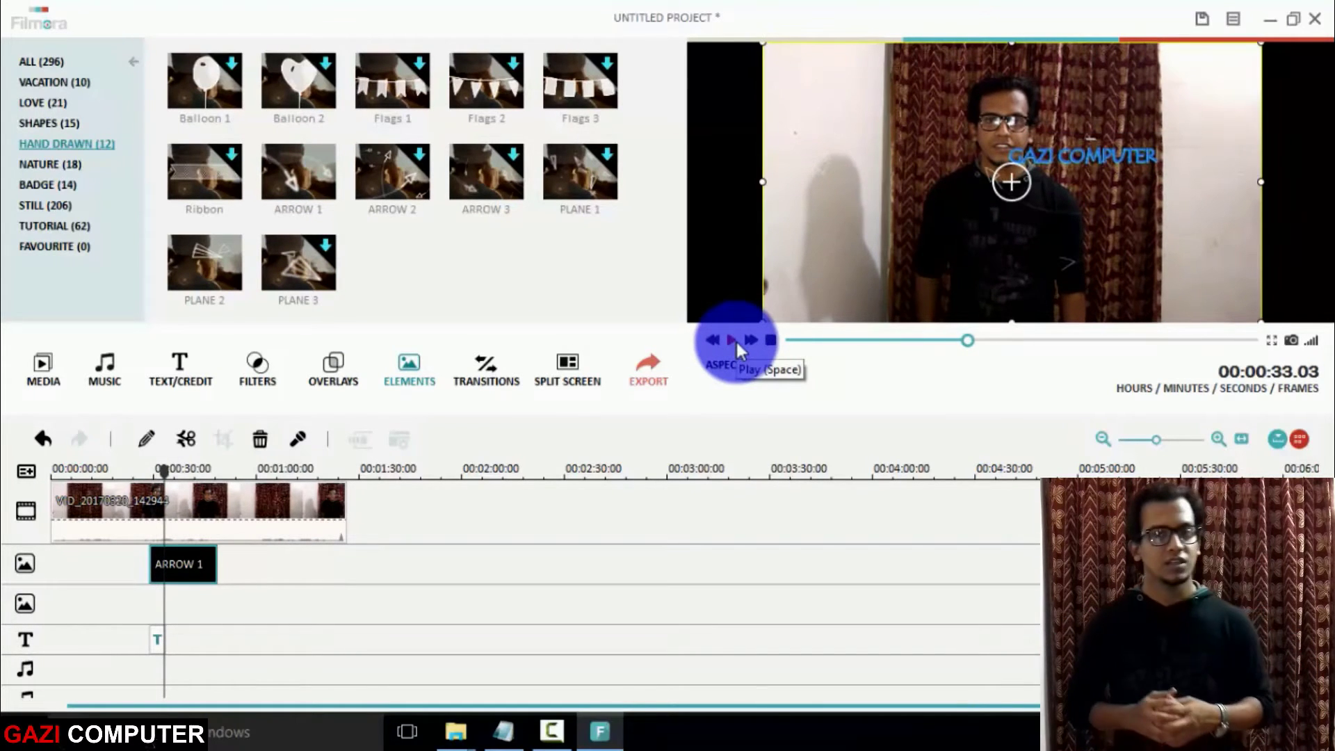
pyautogui.click(477, 375)
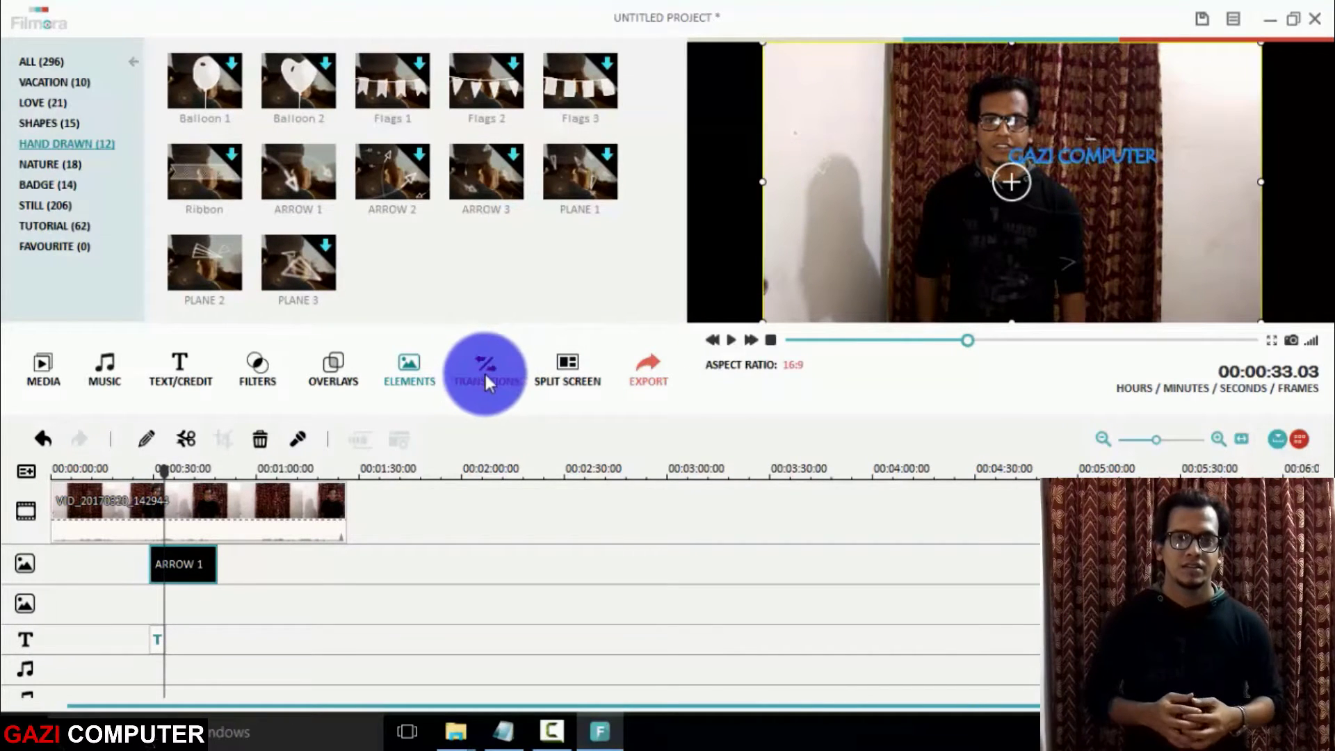
pyautogui.click(166, 470)
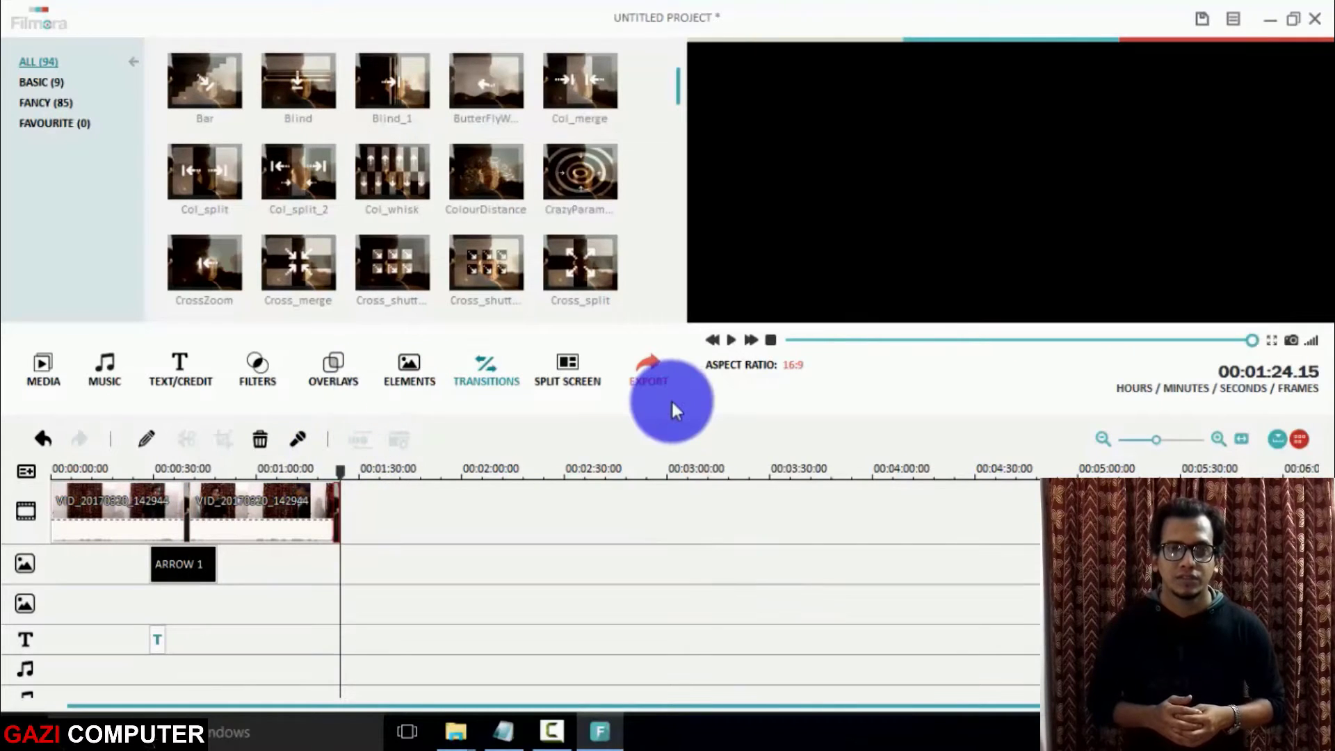
# - Preview the 4 Screen B and 6 Screen split-screen layouts
pyautogui.click(567, 374)
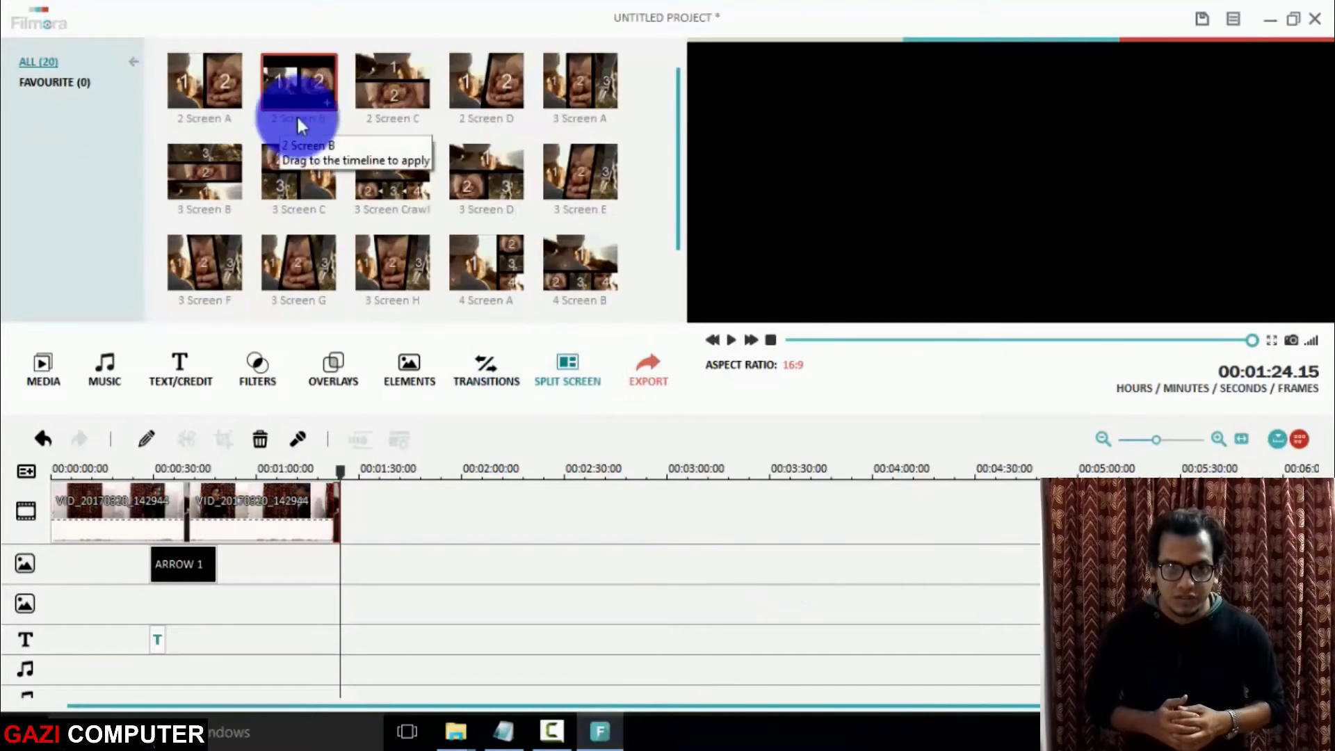
pyautogui.click(578, 266)
pyautogui.scroll(-1, 677, 238)
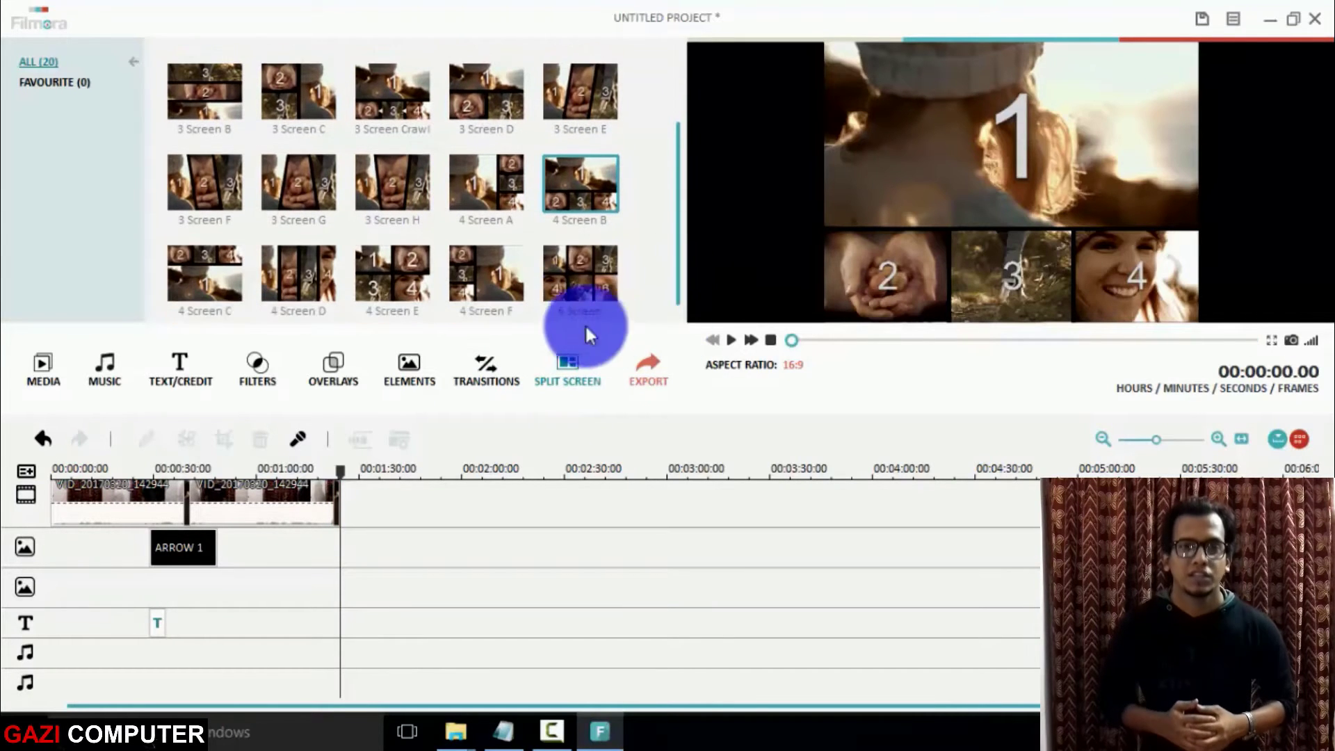
pyautogui.click(574, 268)
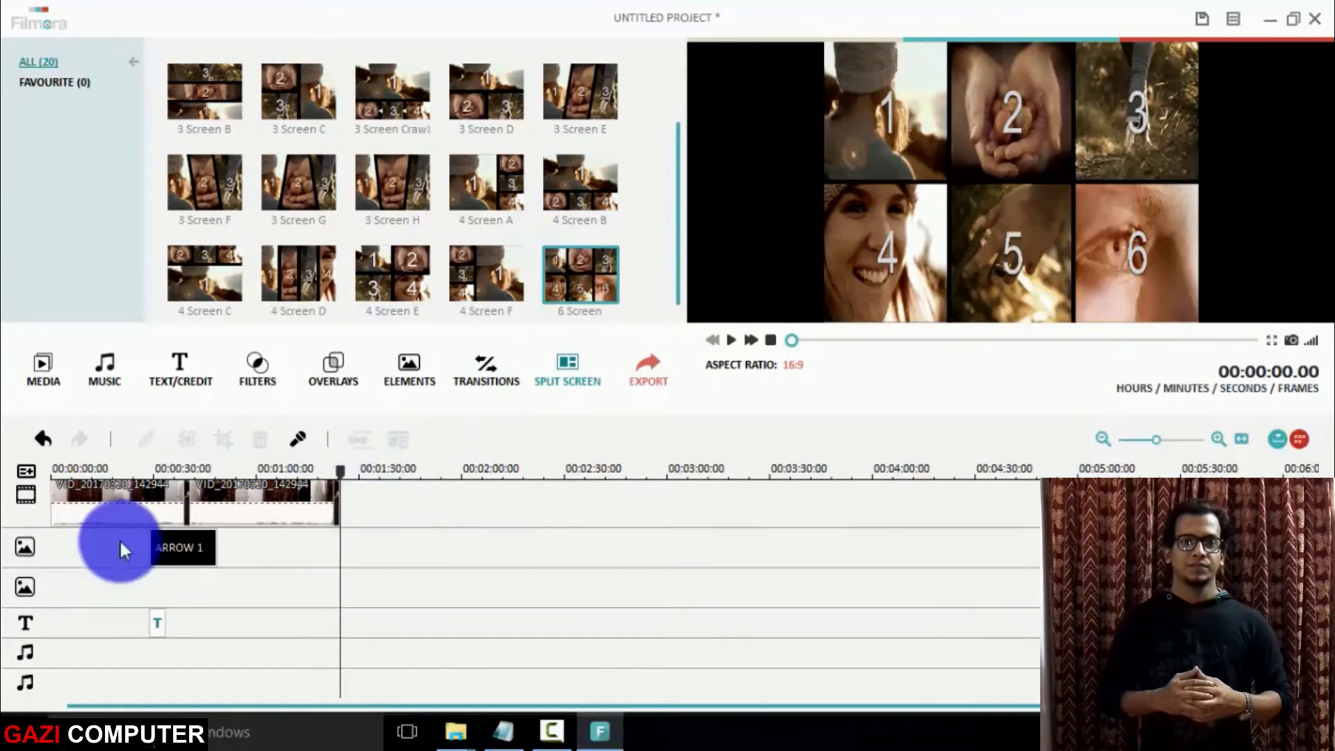
# - Detach the first clip's audio to its own track and set it to volume 177 with a 1.92s fade-in
pyautogui.rightClick(147, 501)
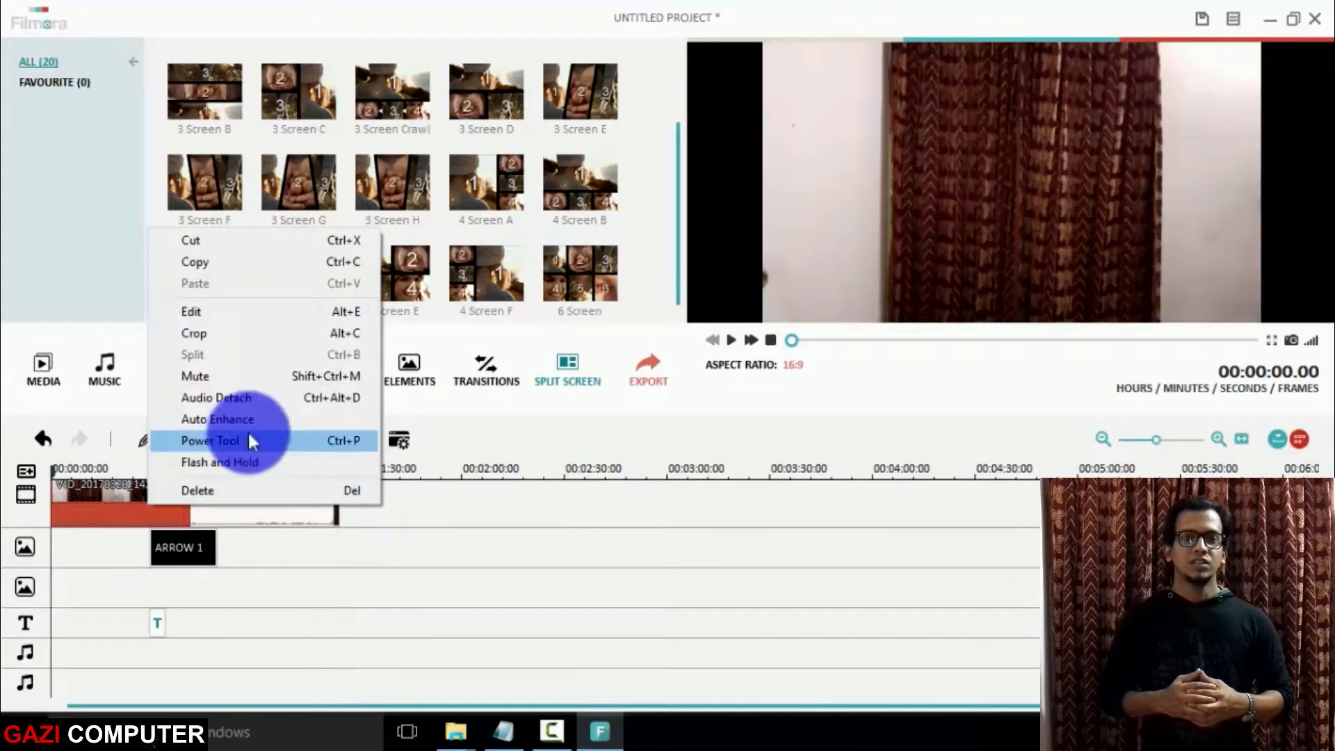
pyautogui.click(274, 398)
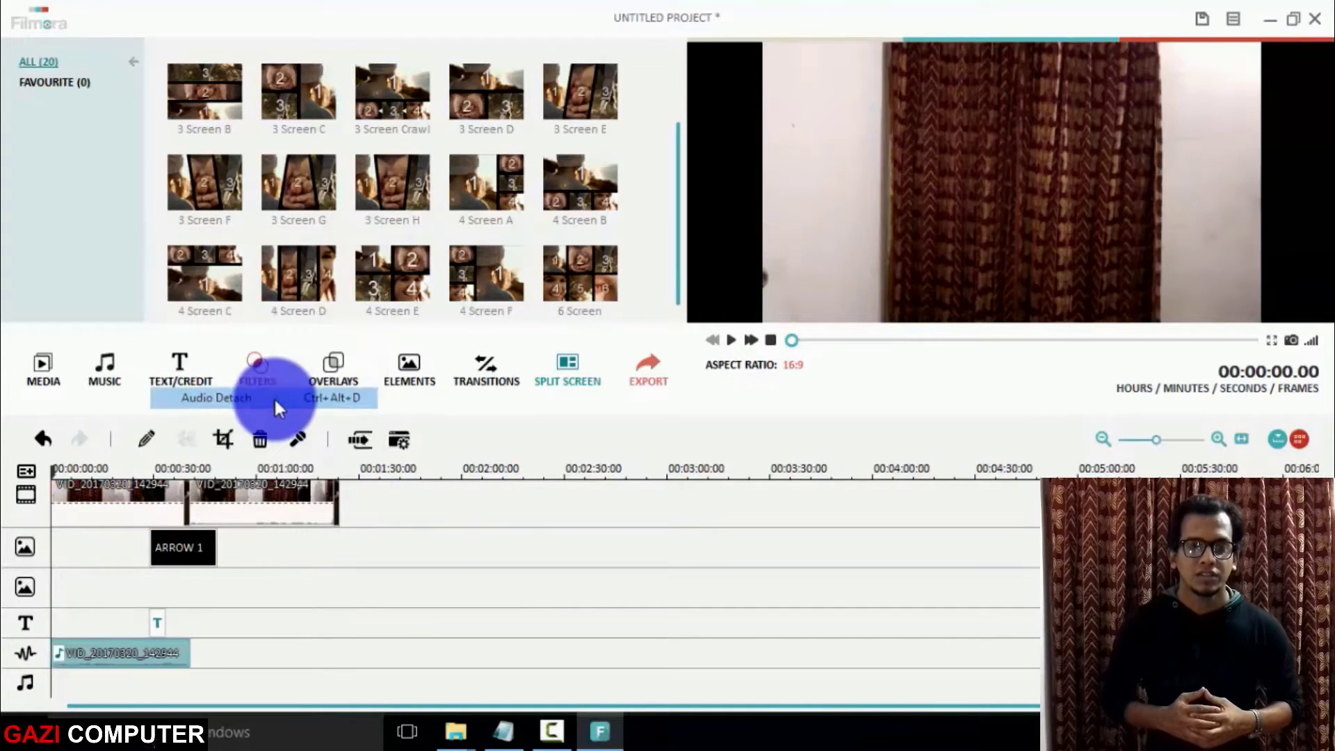
pyautogui.rightClick(150, 656)
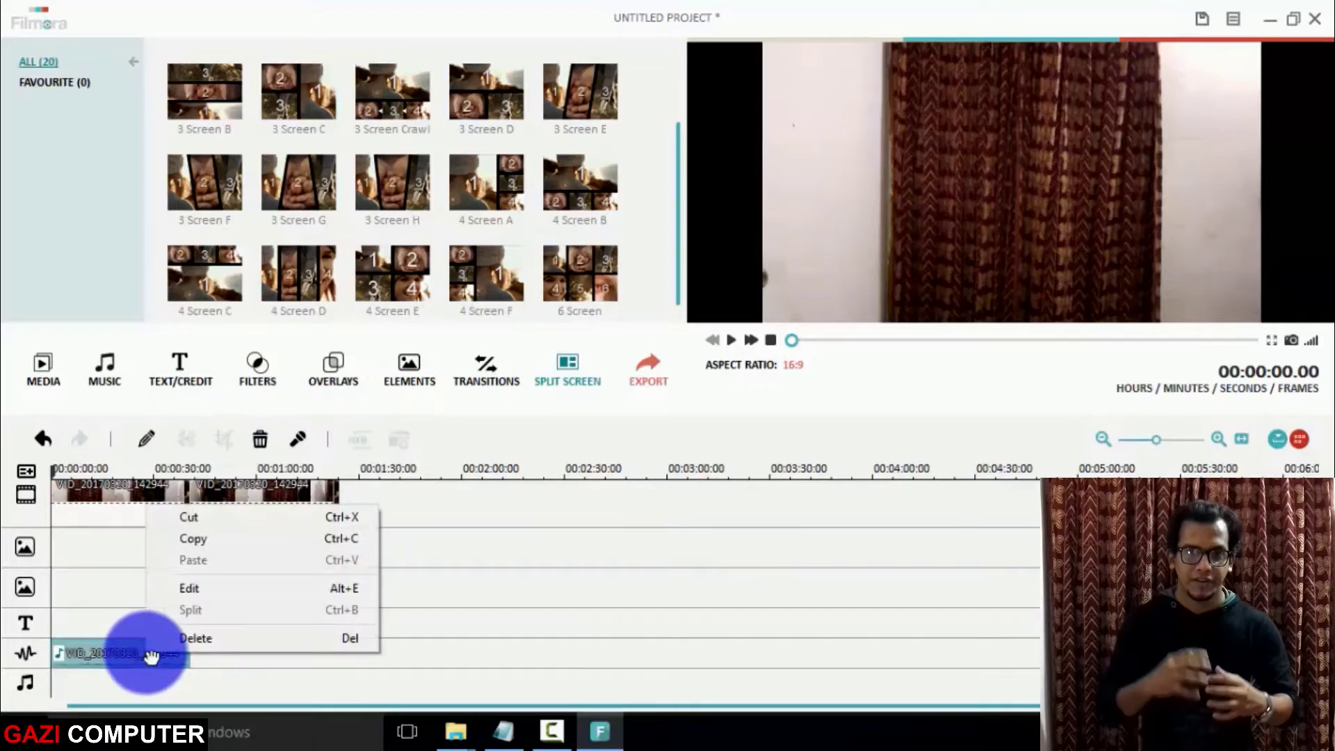
pyautogui.click(208, 586)
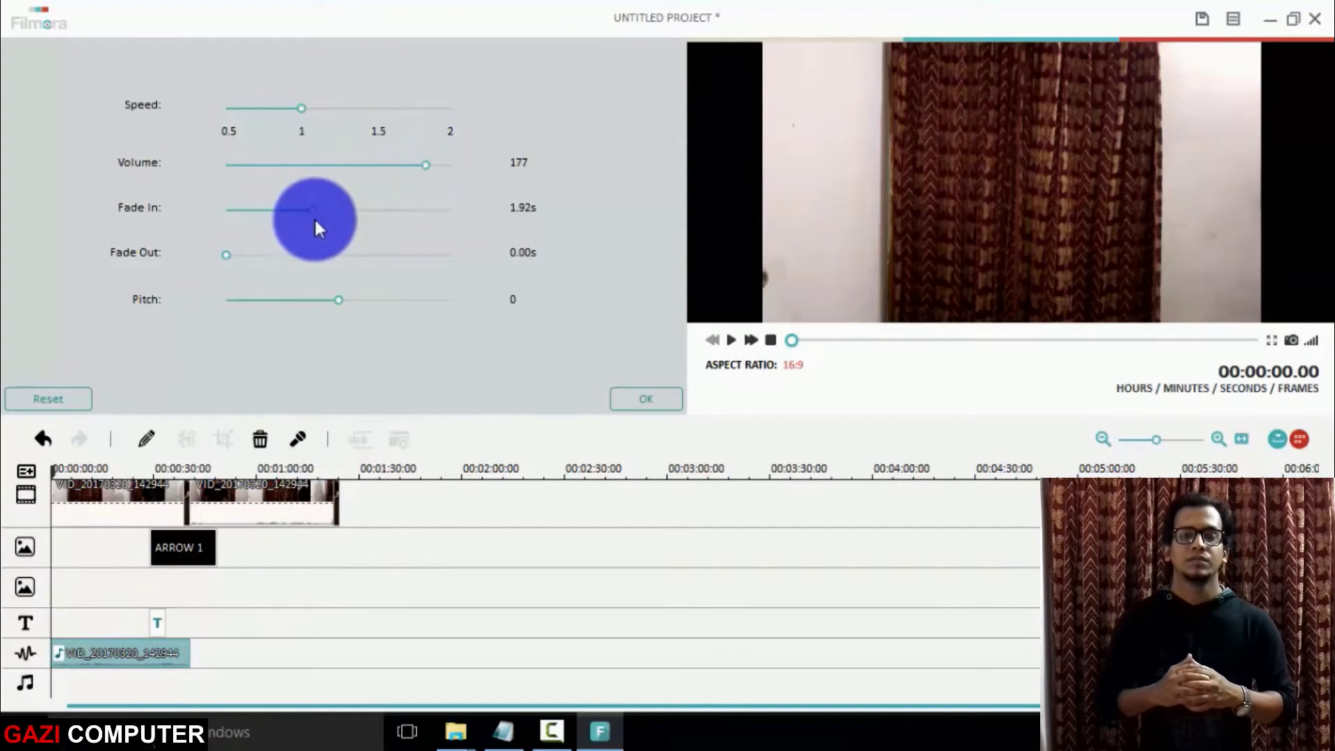
pyautogui.click(624, 406)
# - Adjust the second clip's colour (contrast 57, saturation 13), then reselect the first clip
pyautogui.rightClick(242, 509)
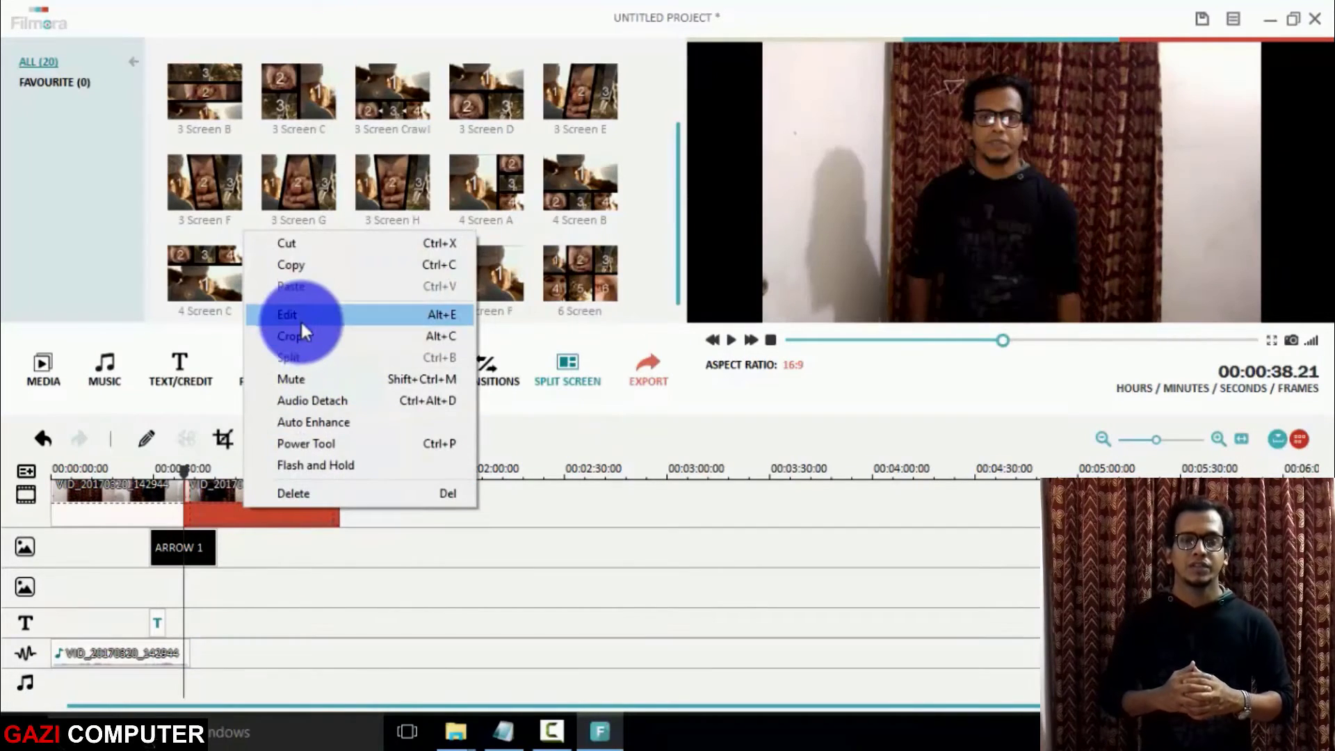
pyautogui.click(299, 316)
pyautogui.moveTo(349, 143); pyautogui.dragTo(412, 144)
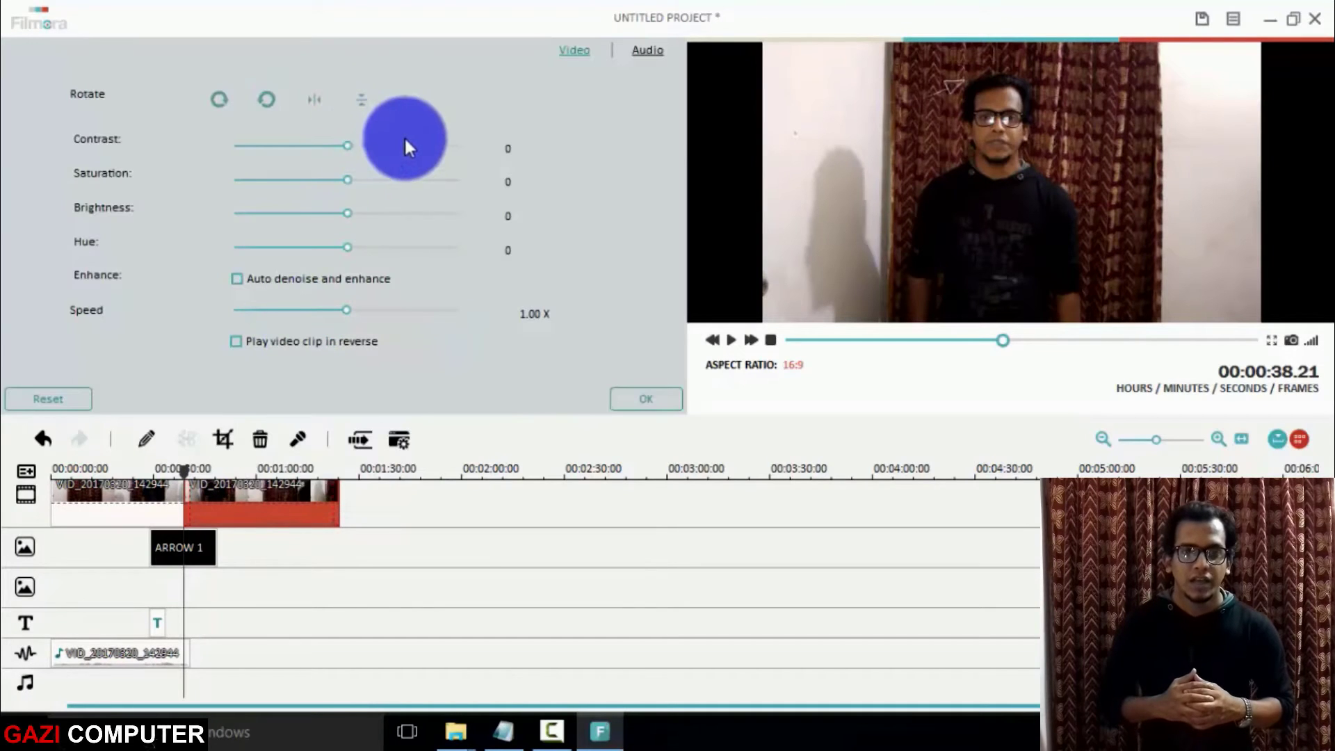
pyautogui.moveTo(354, 179); pyautogui.dragTo(362, 179)
pyautogui.click(229, 469)
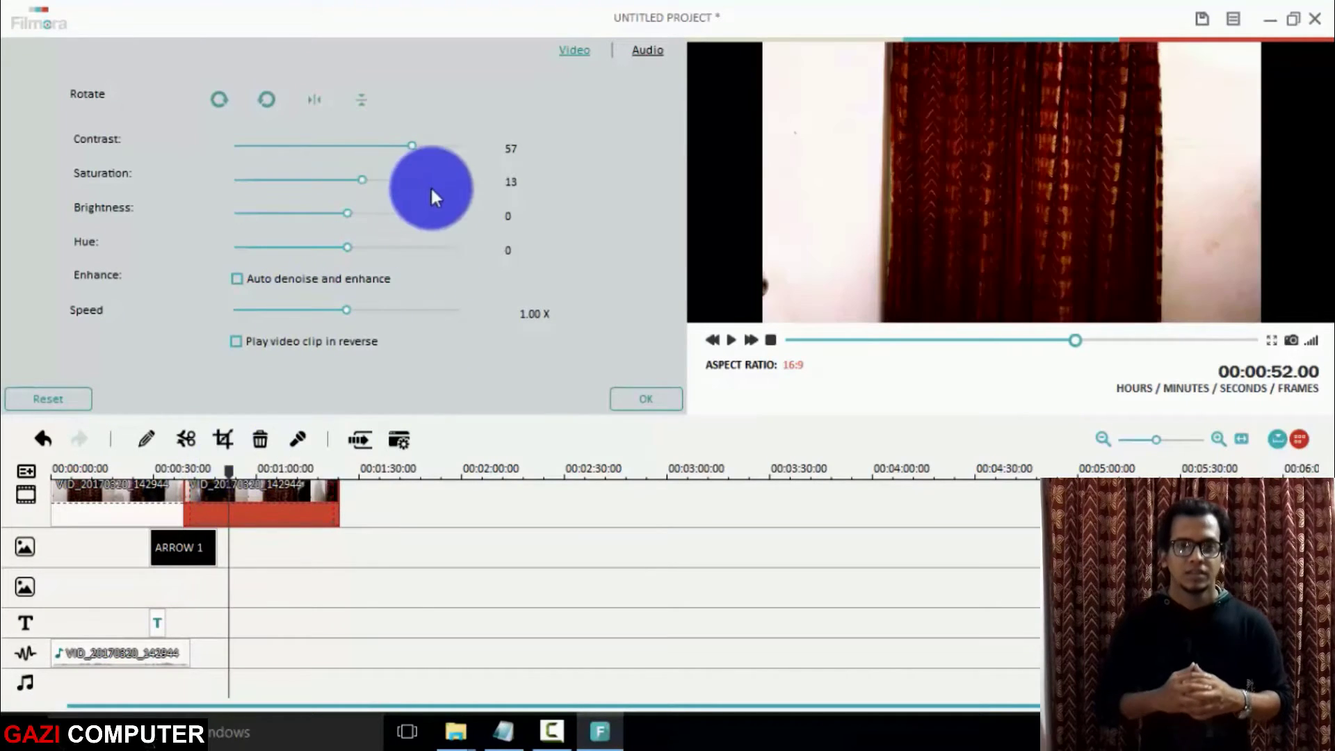
pyautogui.click(161, 468)
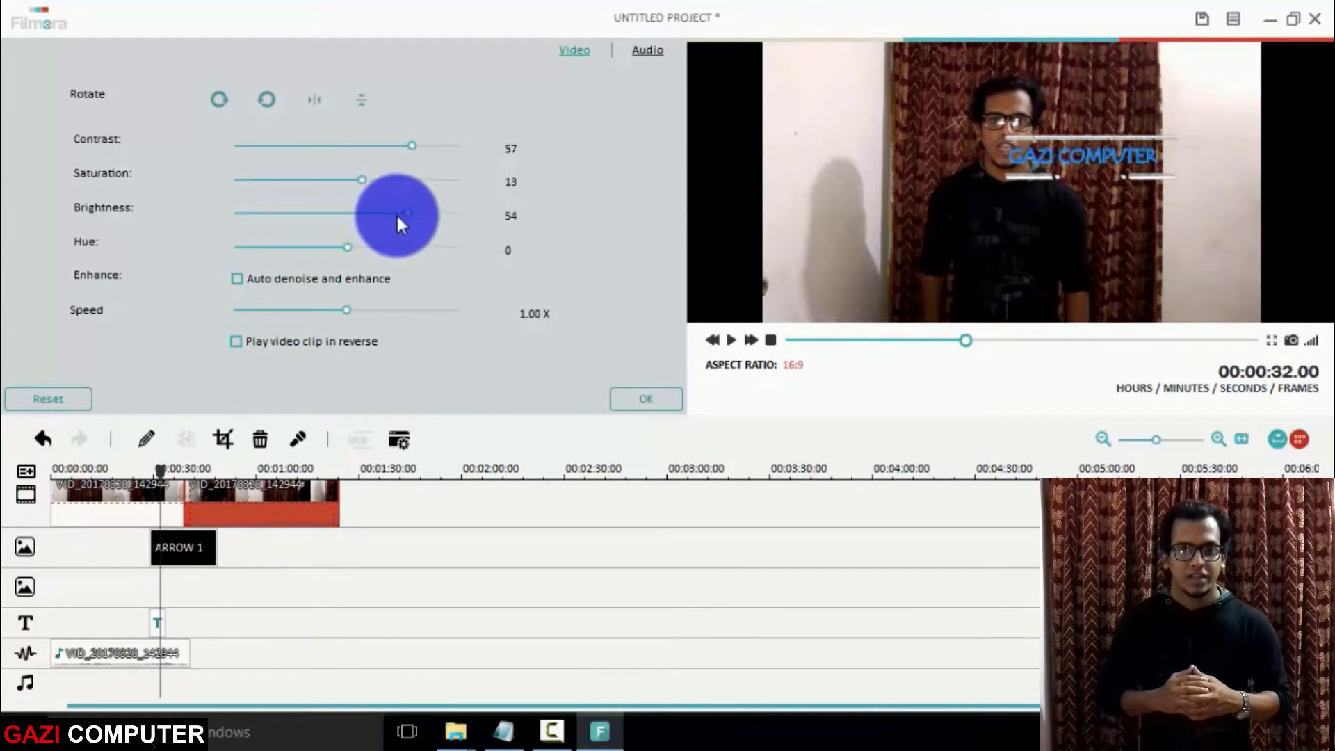
pyautogui.click(148, 518)
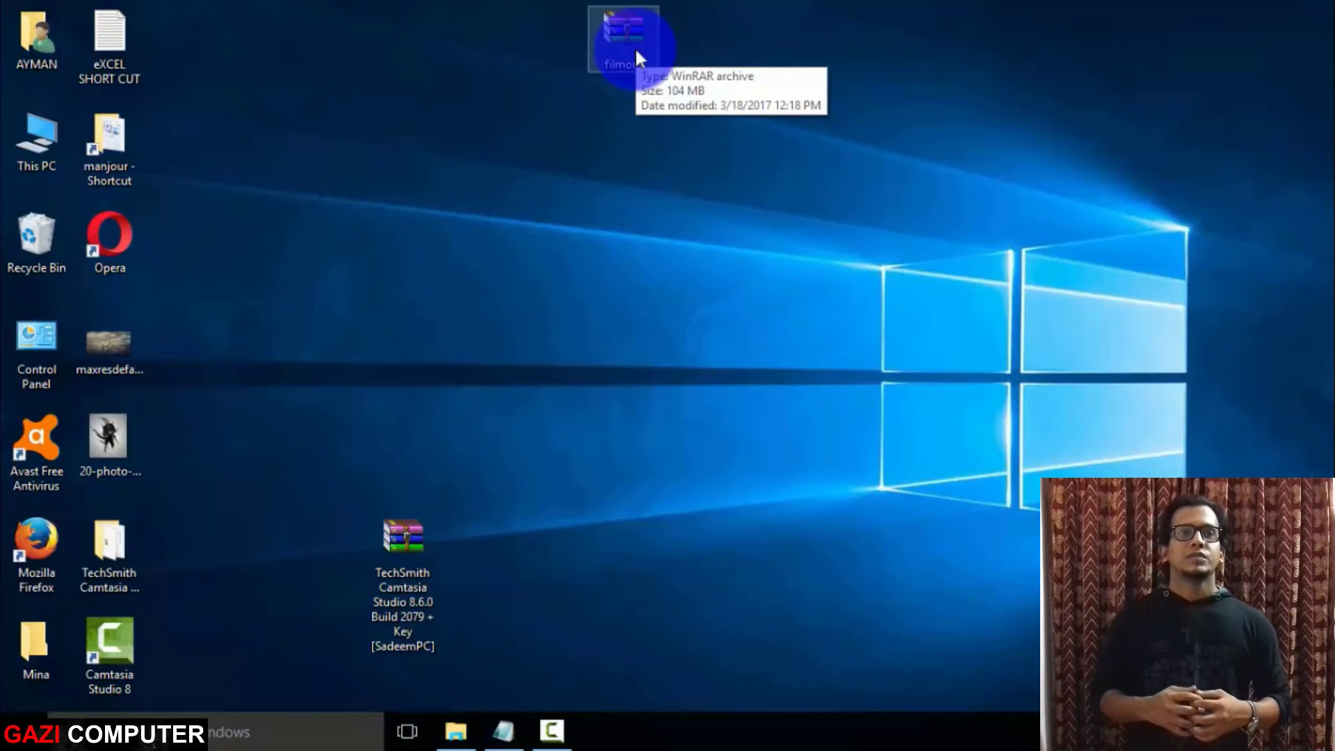
# - Extract the filmora archive with Extract files... into a New Folder under filmora, then open that folder
pyautogui.rightClick(636, 47)
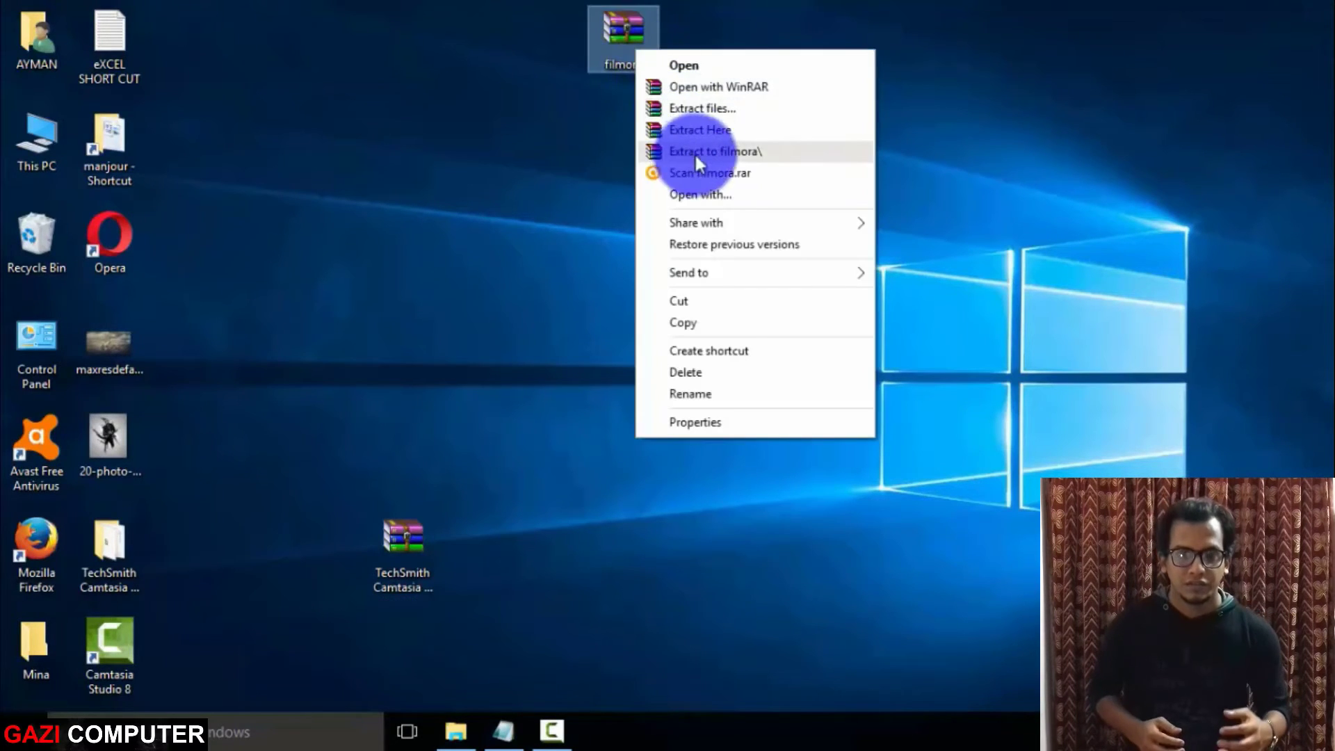
pyautogui.click(723, 104)
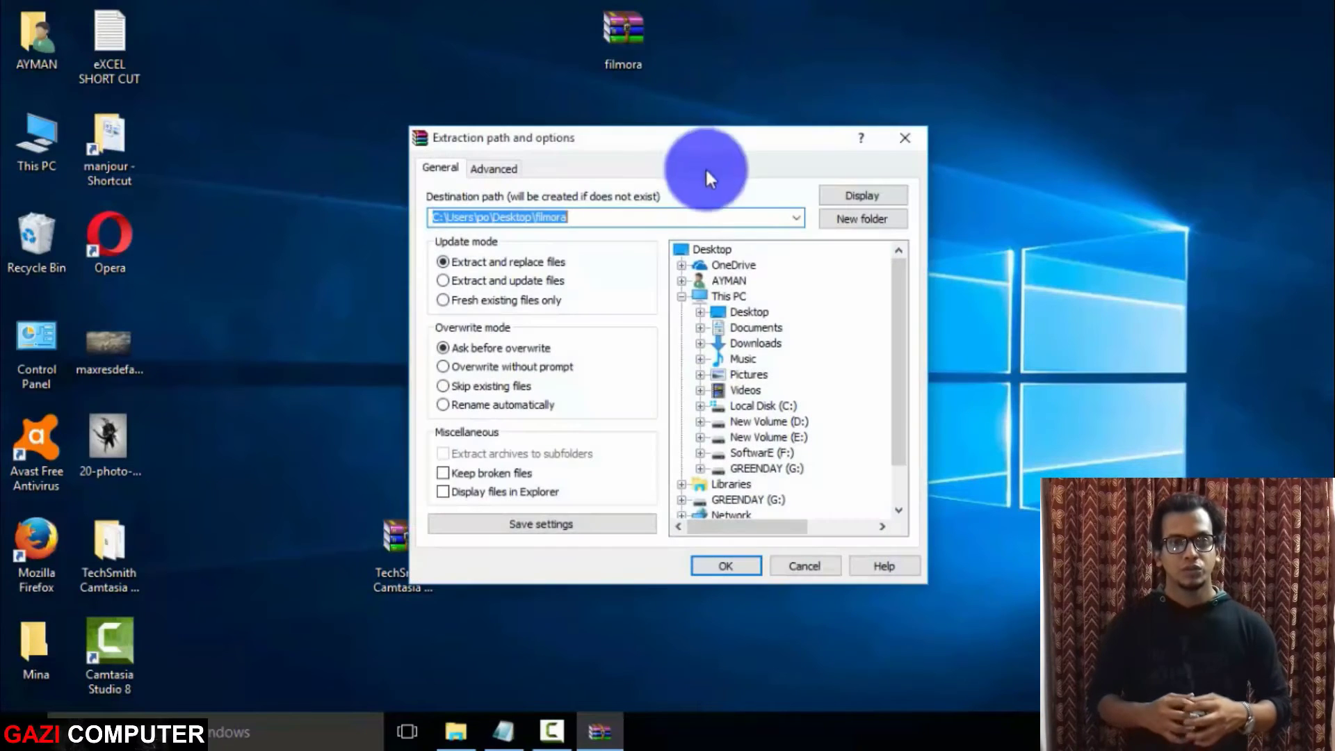
pyautogui.click(841, 215)
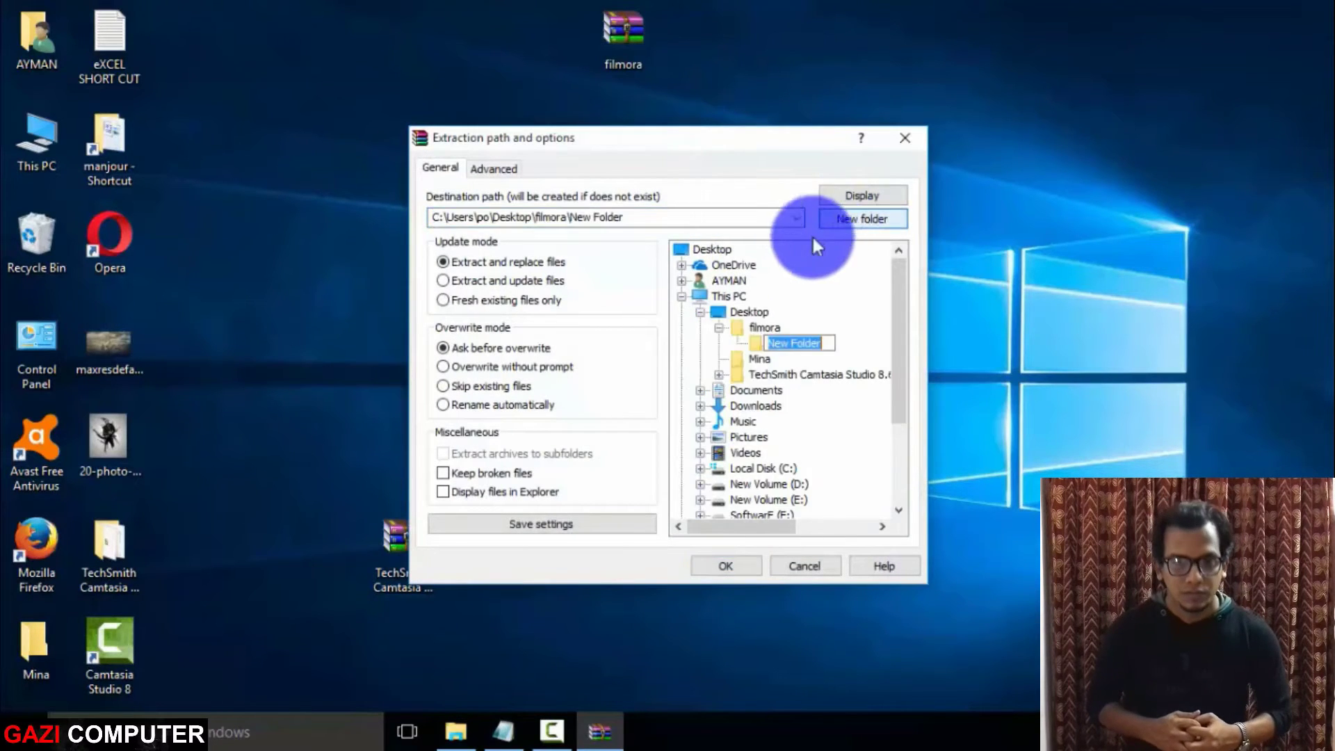
pyautogui.click(726, 566)
pyautogui.doubleClick(198, 67)
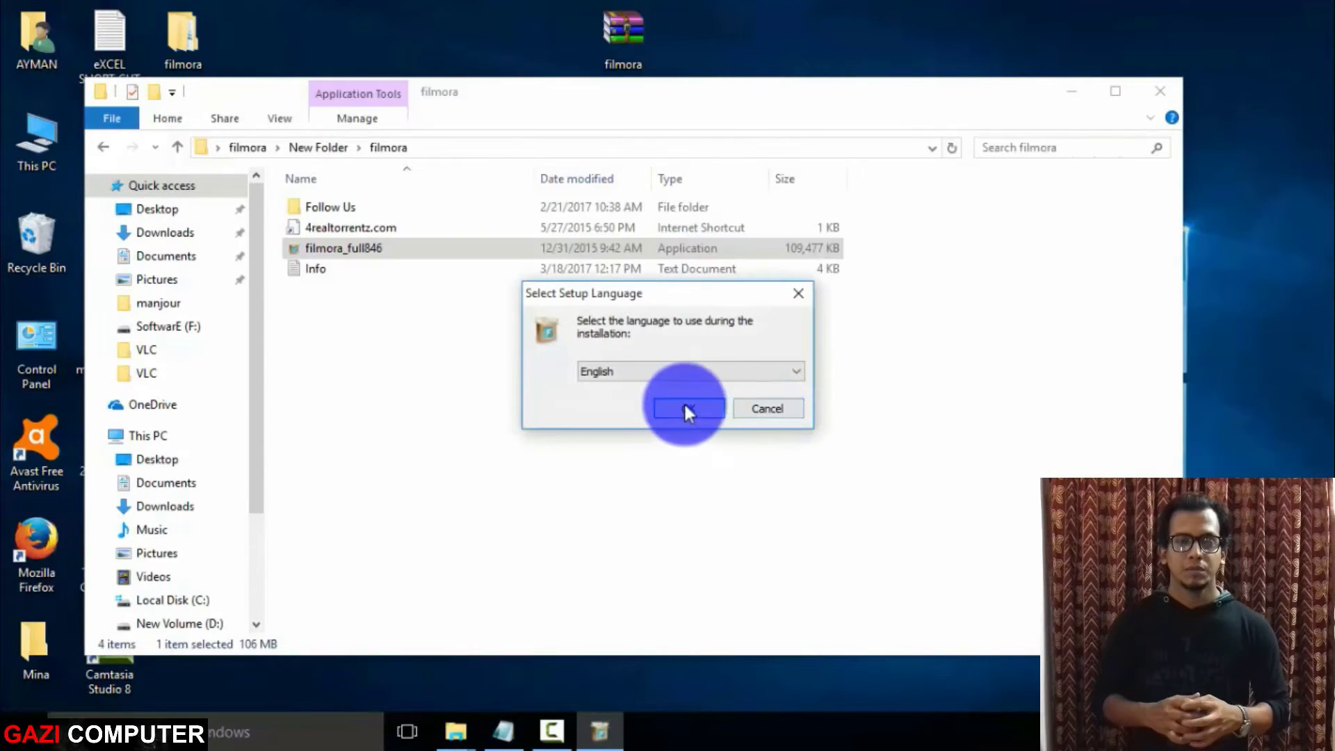
# - Choose English as the setup language and accept the Filmora licence agreement
pyautogui.click(685, 410)
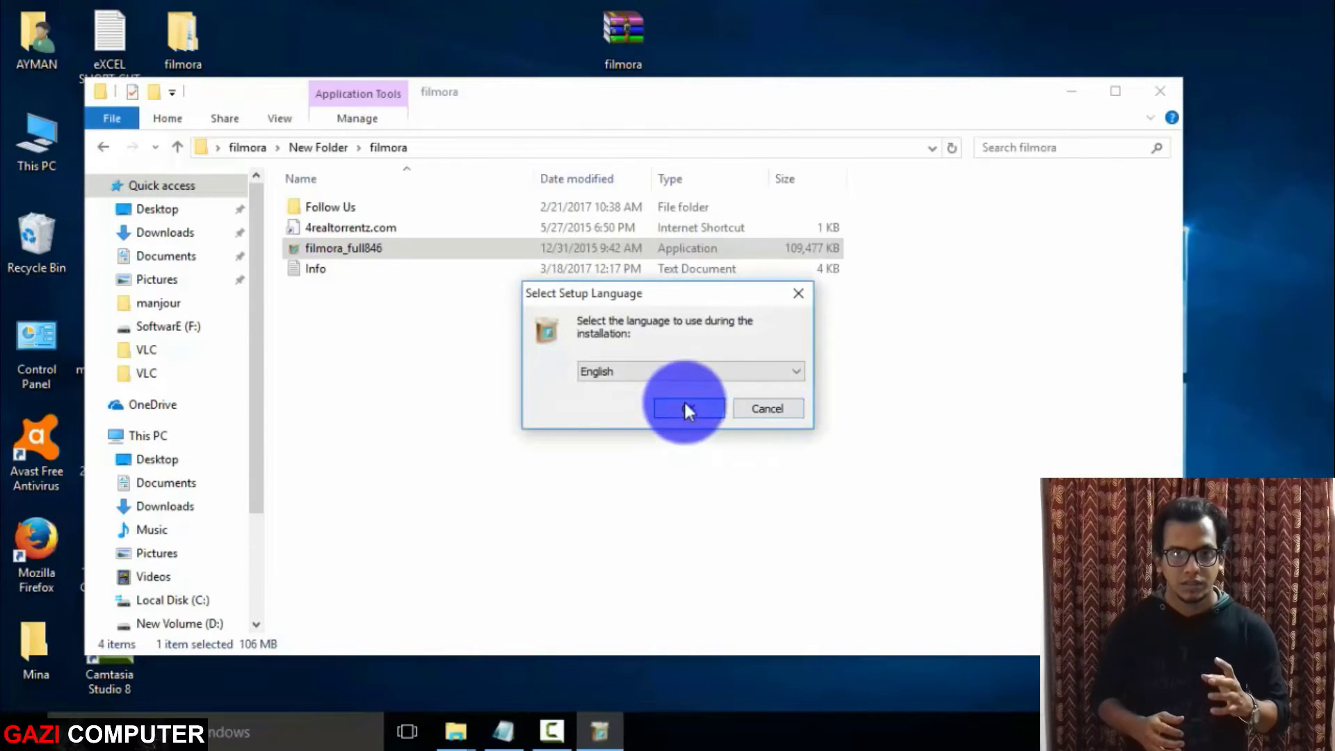
pyautogui.click(852, 521)
pyautogui.click(762, 456)
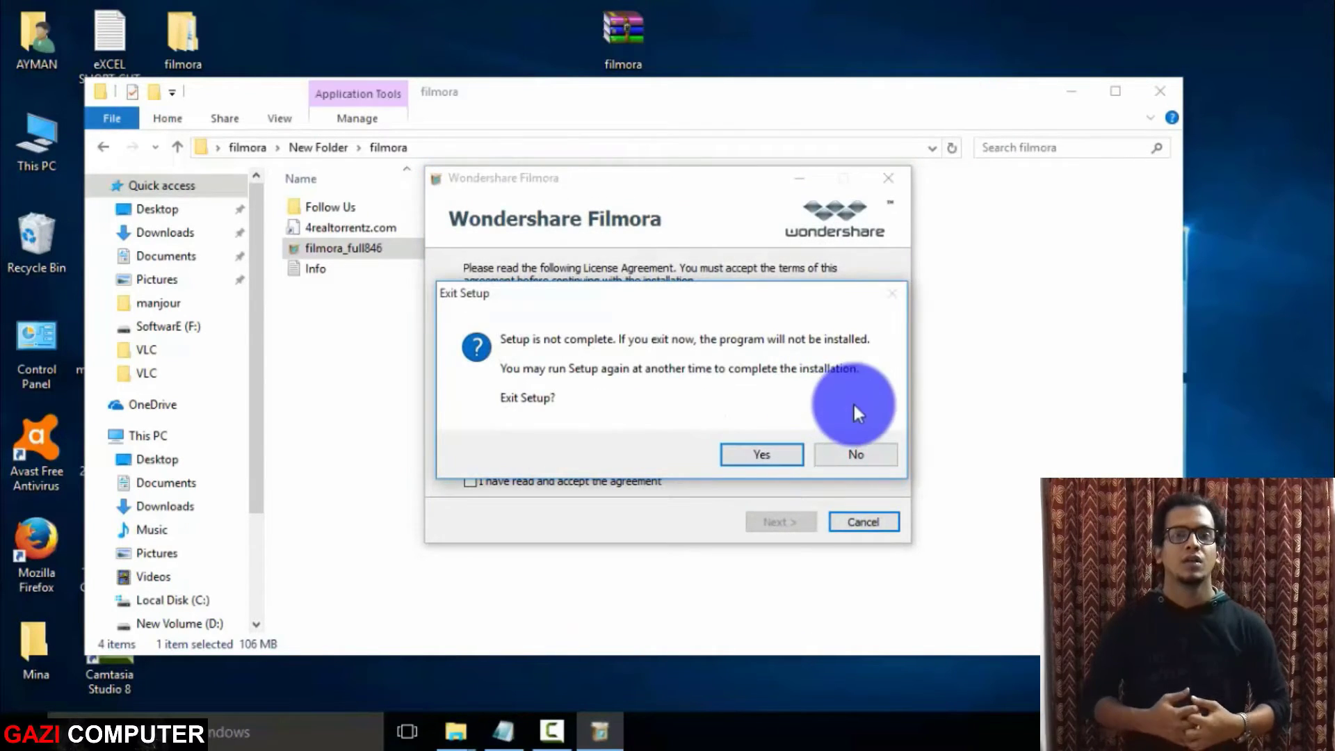
pyautogui.click(830, 452)
pyautogui.click(589, 482)
# - Install Filmora to the default destination and launch version 6.8.2 when finished
pyautogui.click(773, 520)
pyautogui.click(773, 520)
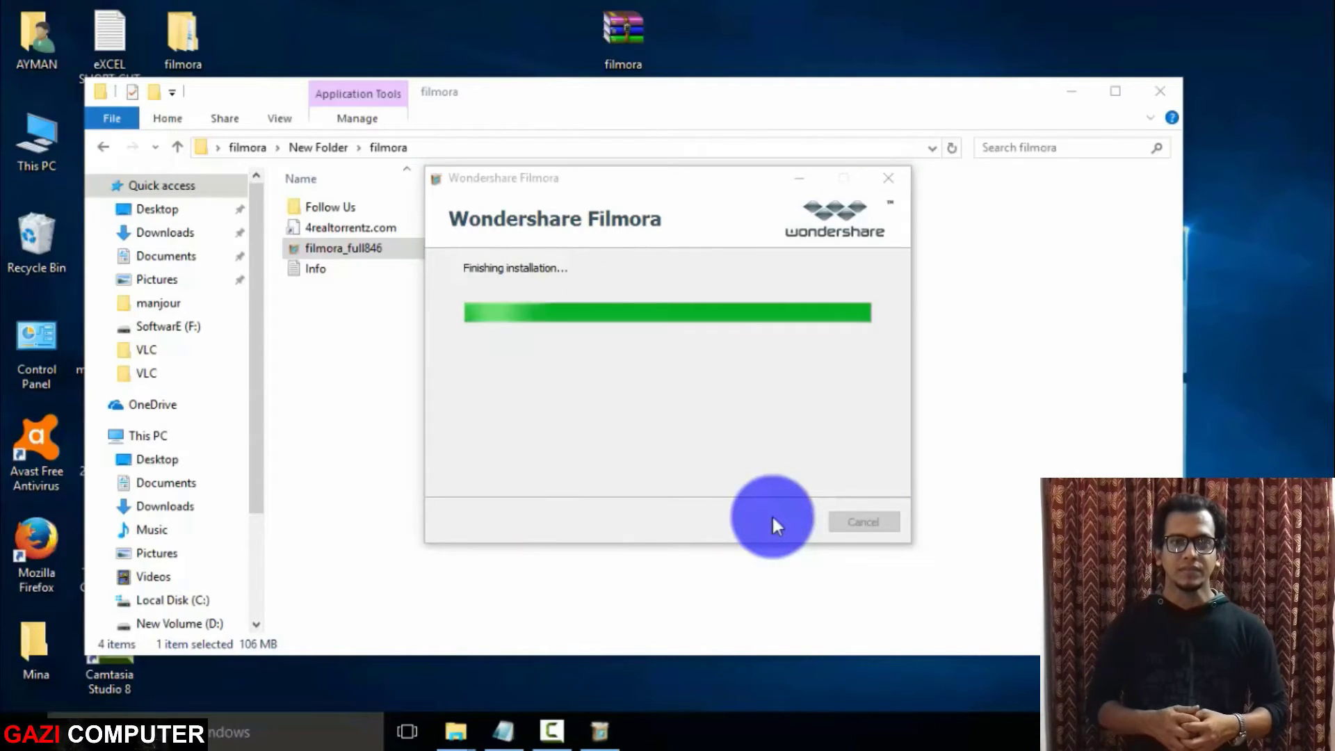
pyautogui.click(787, 212)
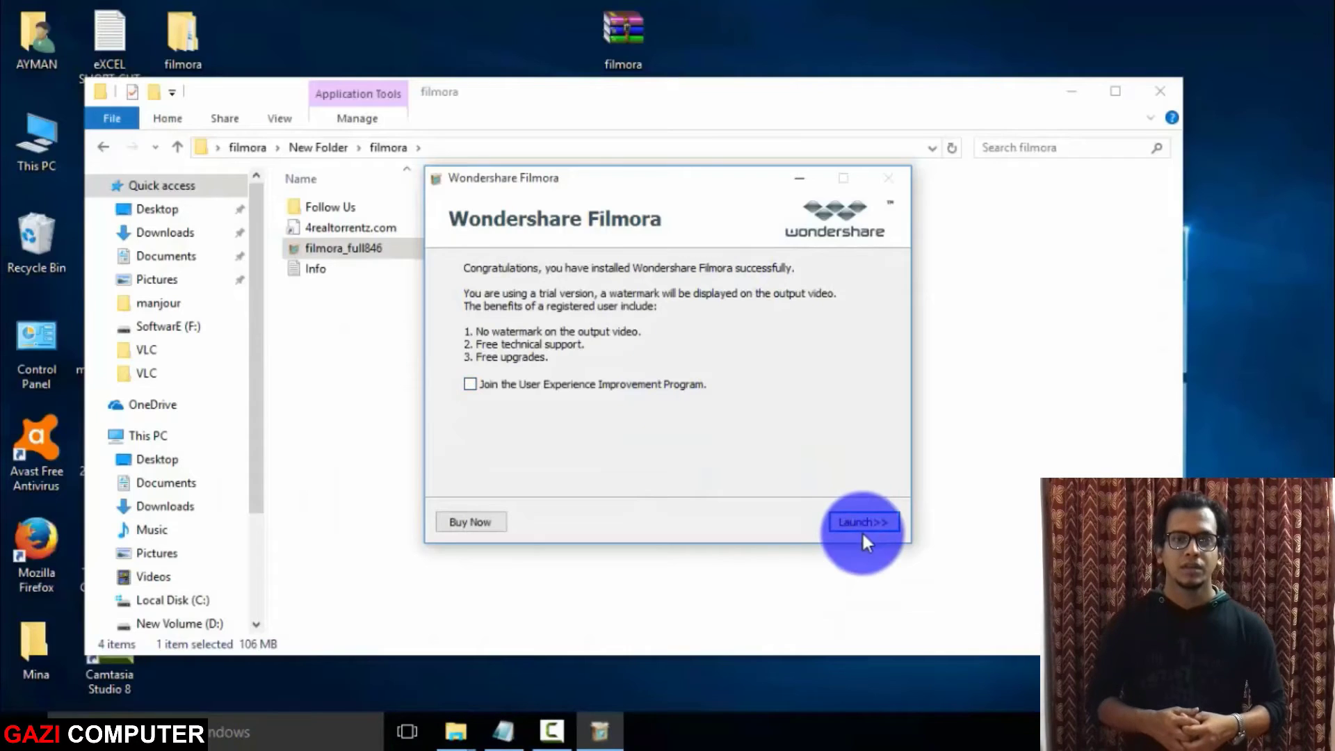
pyautogui.click(861, 523)
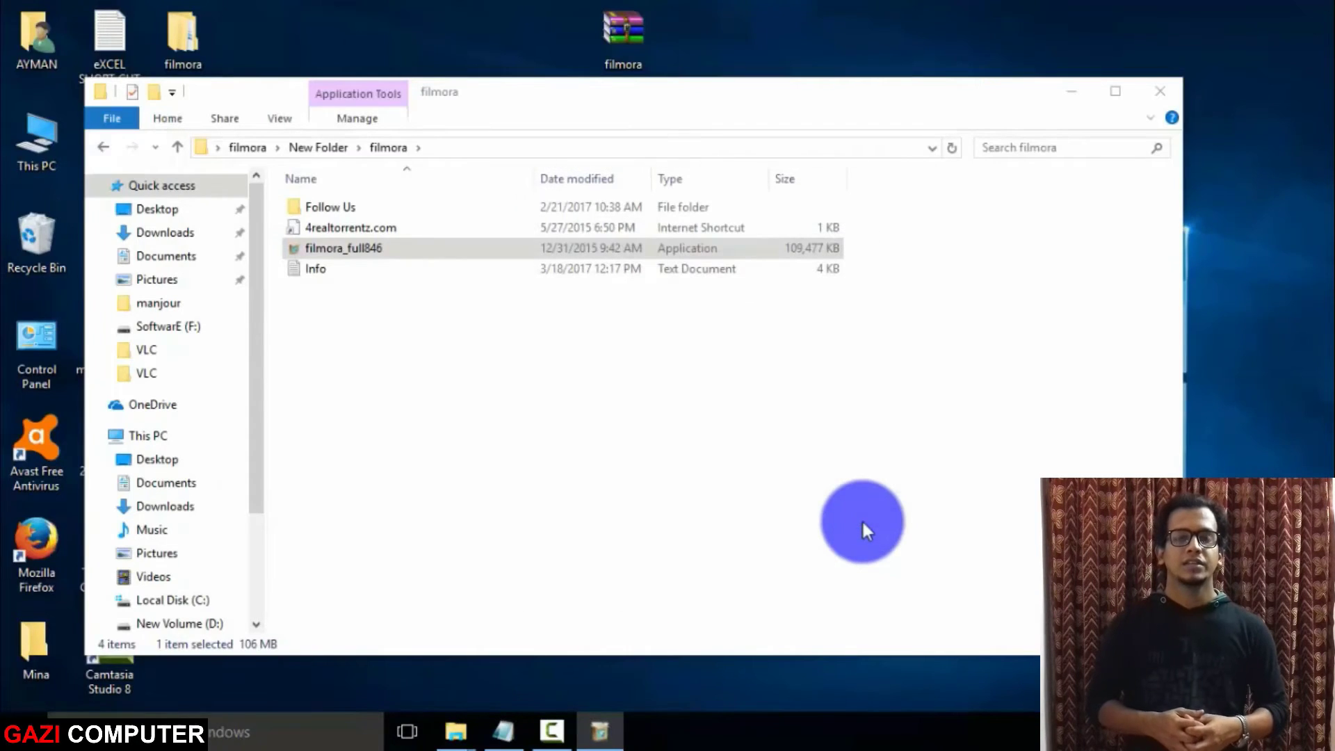
# - Open Filmora's software registration form from the not-registered reminder
pyautogui.click(1072, 89)
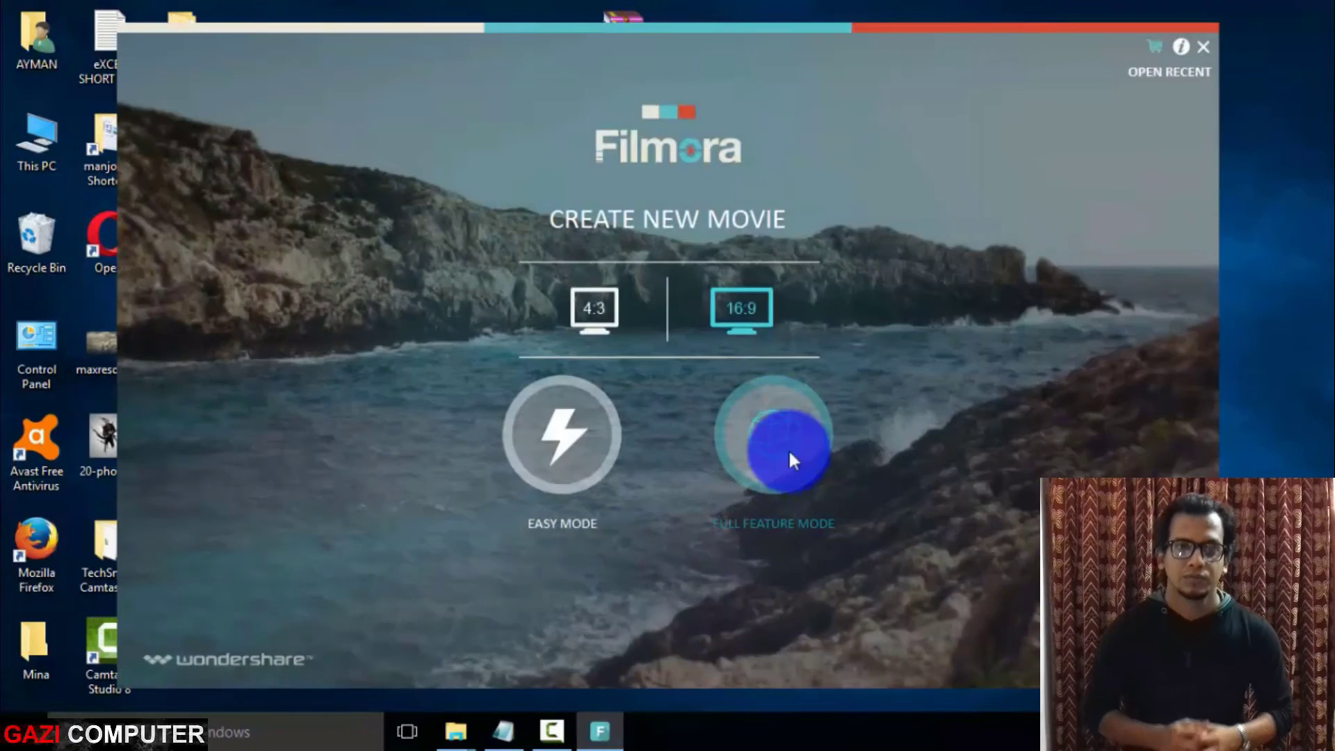
pyautogui.click(789, 452)
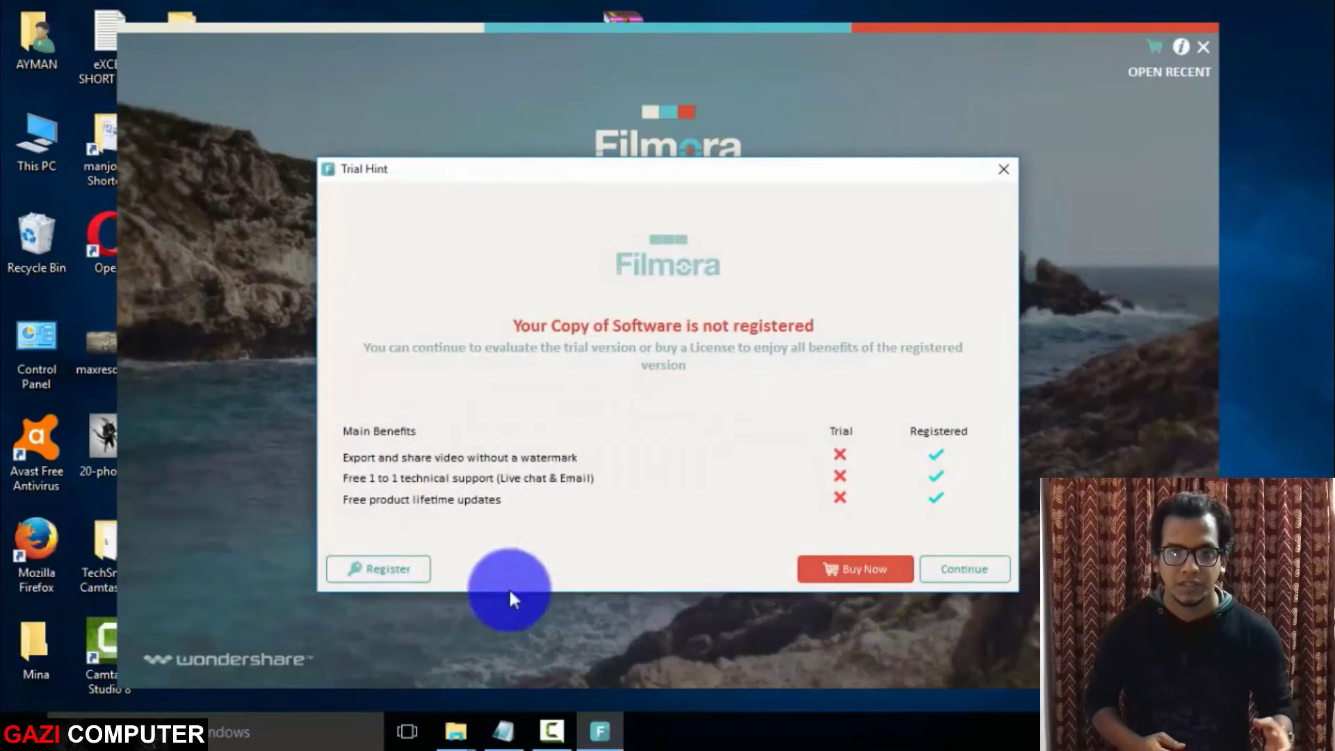
pyautogui.click(379, 569)
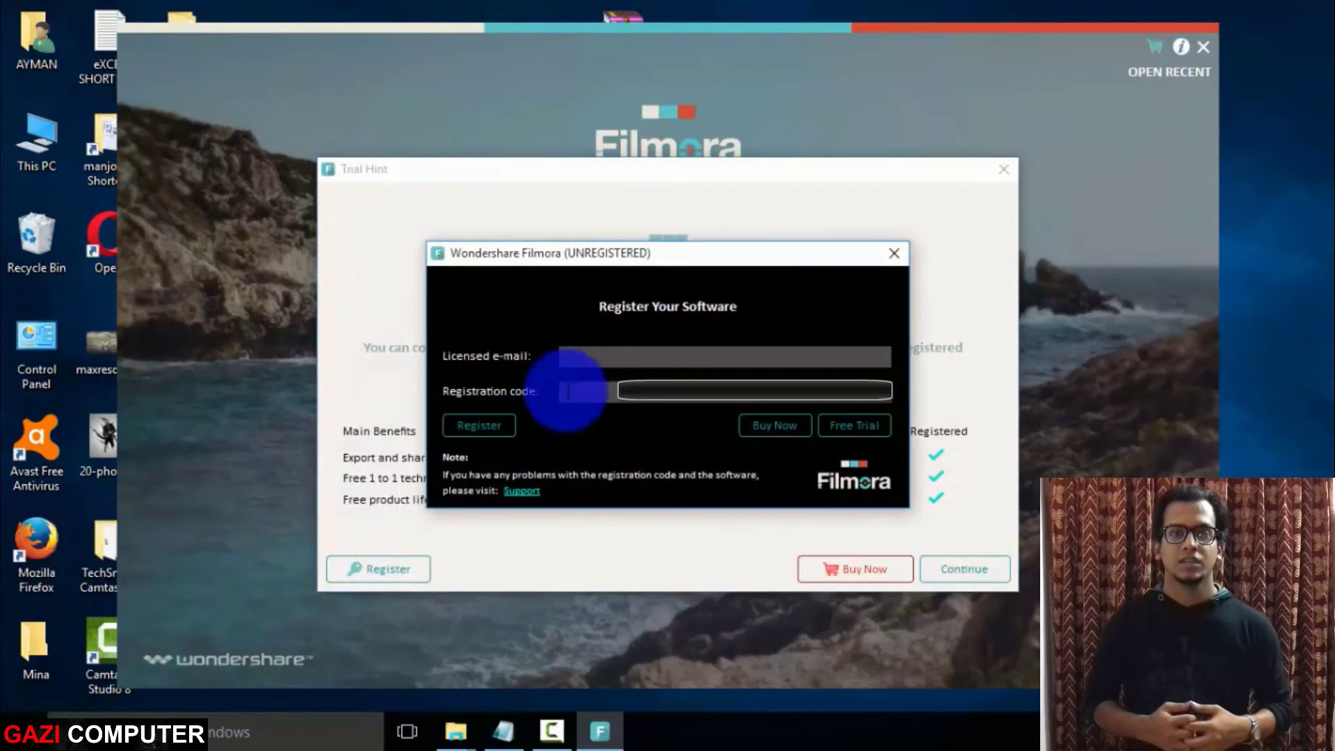
# - Enter the licensed e-mail and paste the registration code, then submit and confirm
pyautogui.rightClick(577, 391)
pyautogui.click(607, 454)
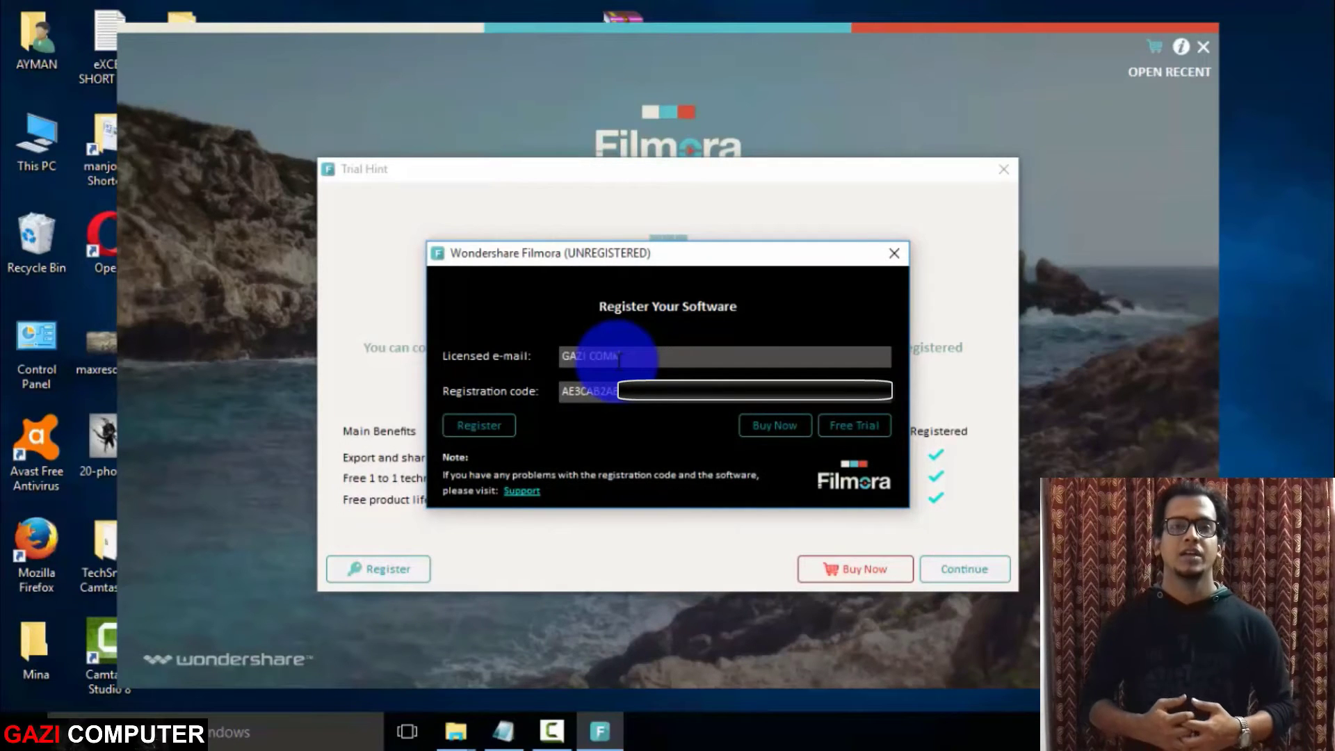
pyautogui.press('BackSpace')
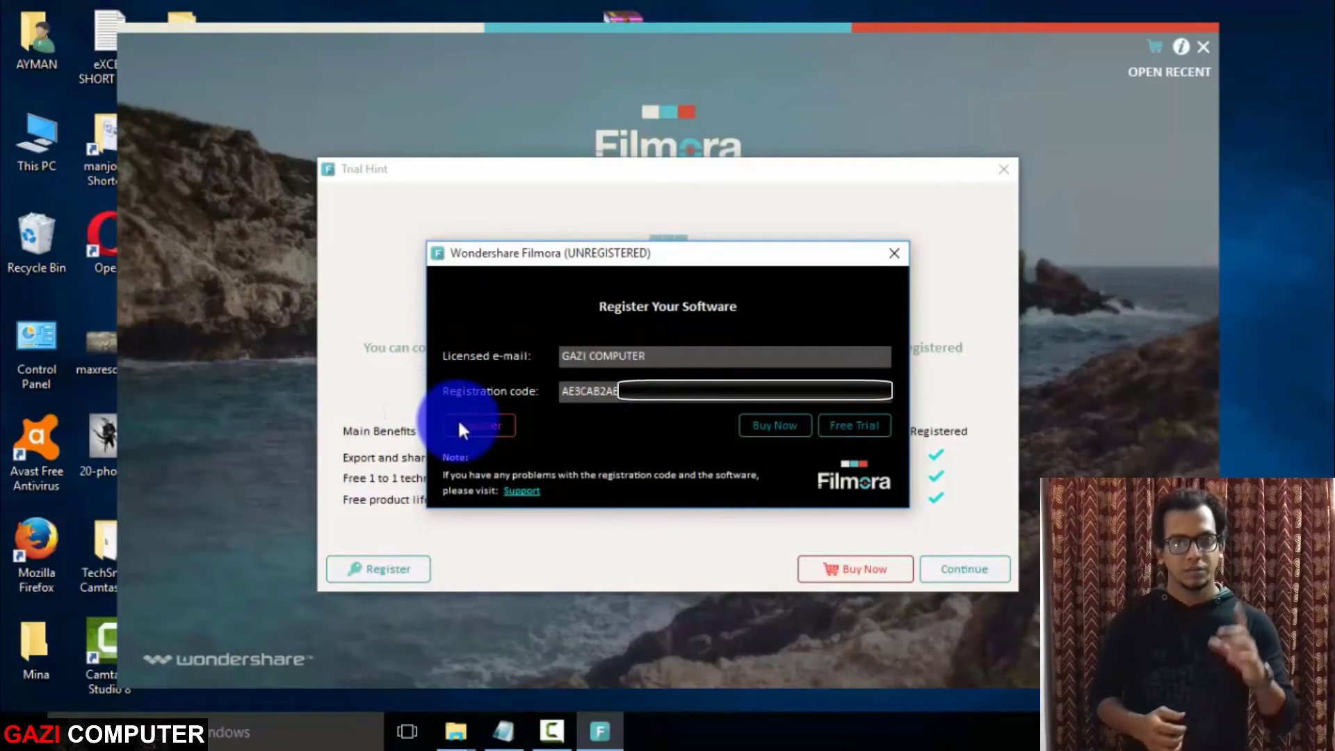
pyautogui.click(458, 419)
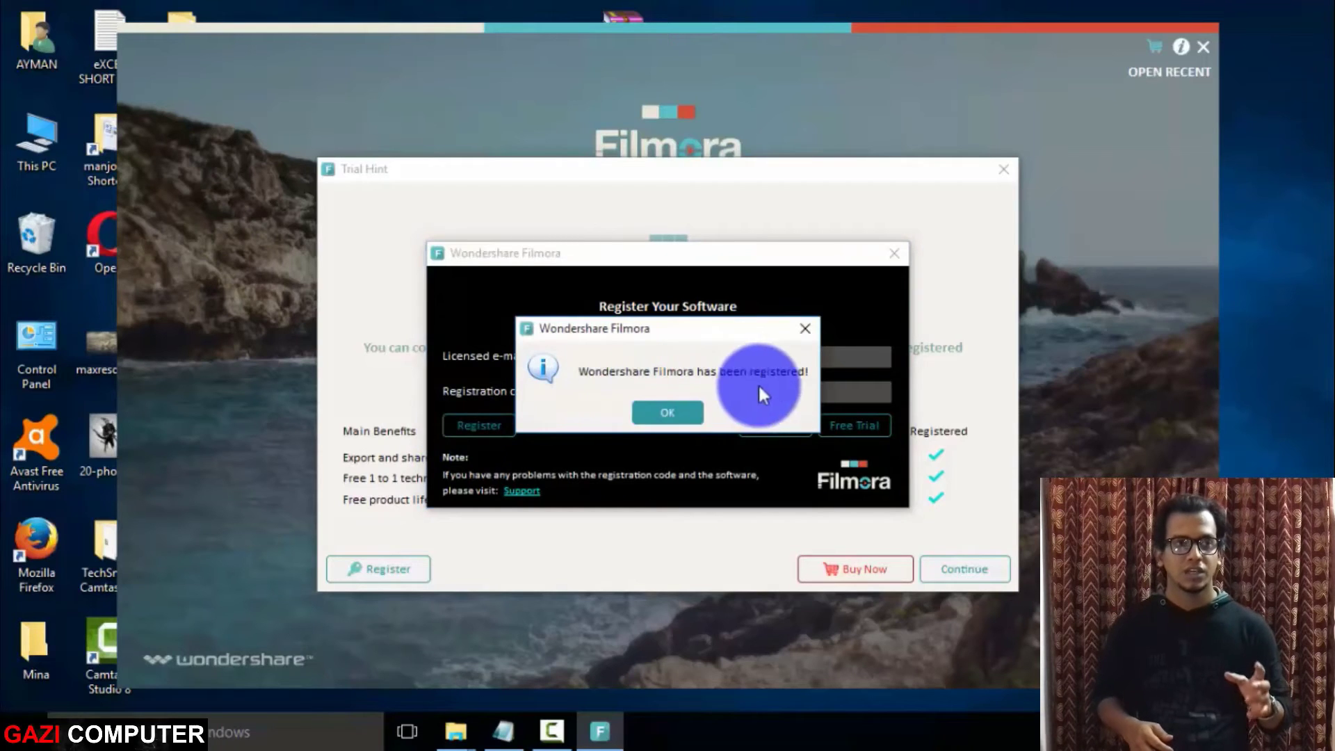
pyautogui.press('Return')
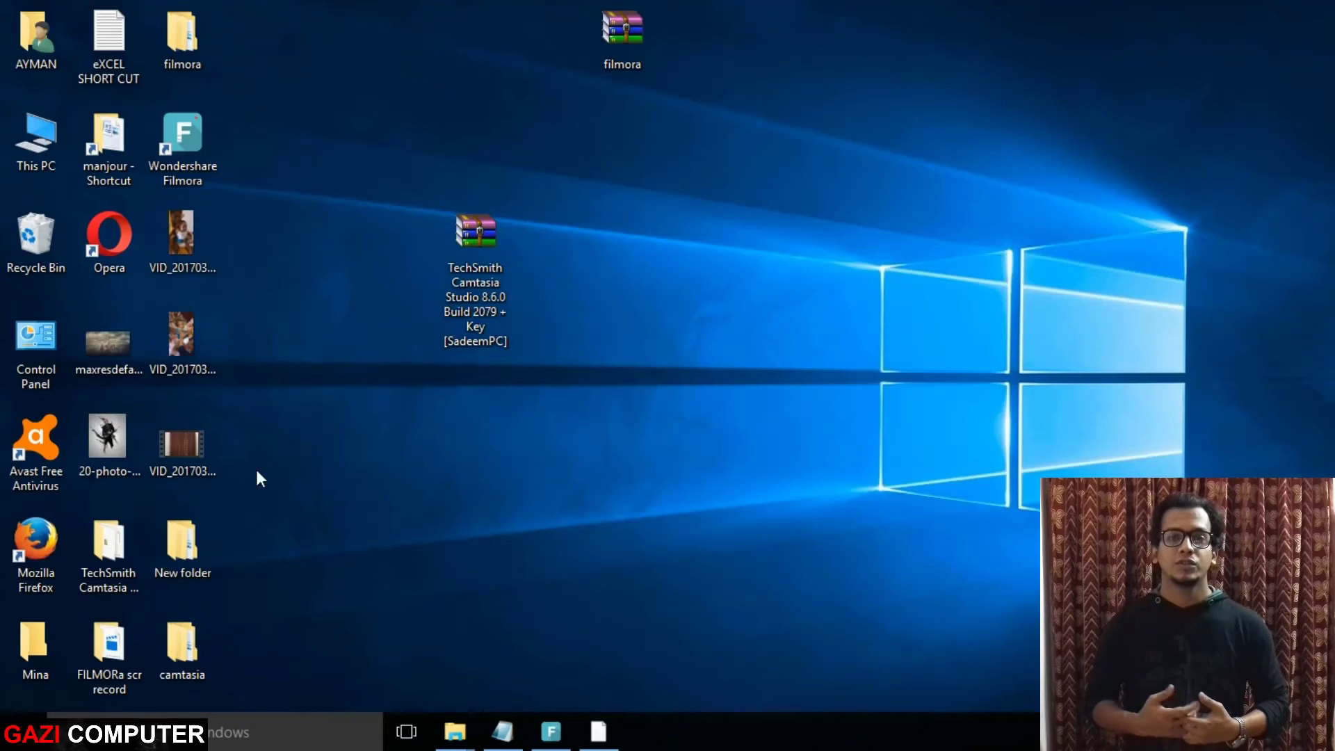
# - Open the camtasia folder and run the camtasia.exe installer
pyautogui.doubleClick(198, 639)
pyautogui.doubleClick(475, 135)
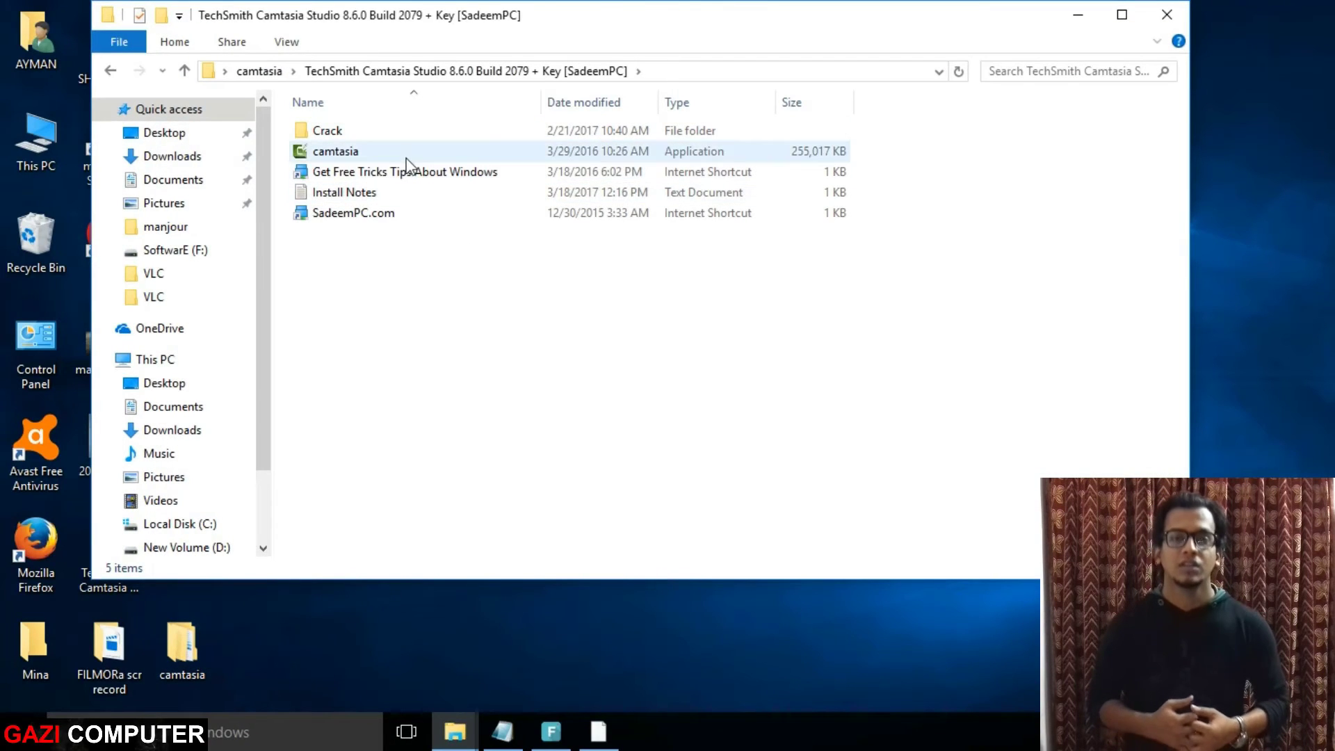
pyautogui.doubleClick(408, 154)
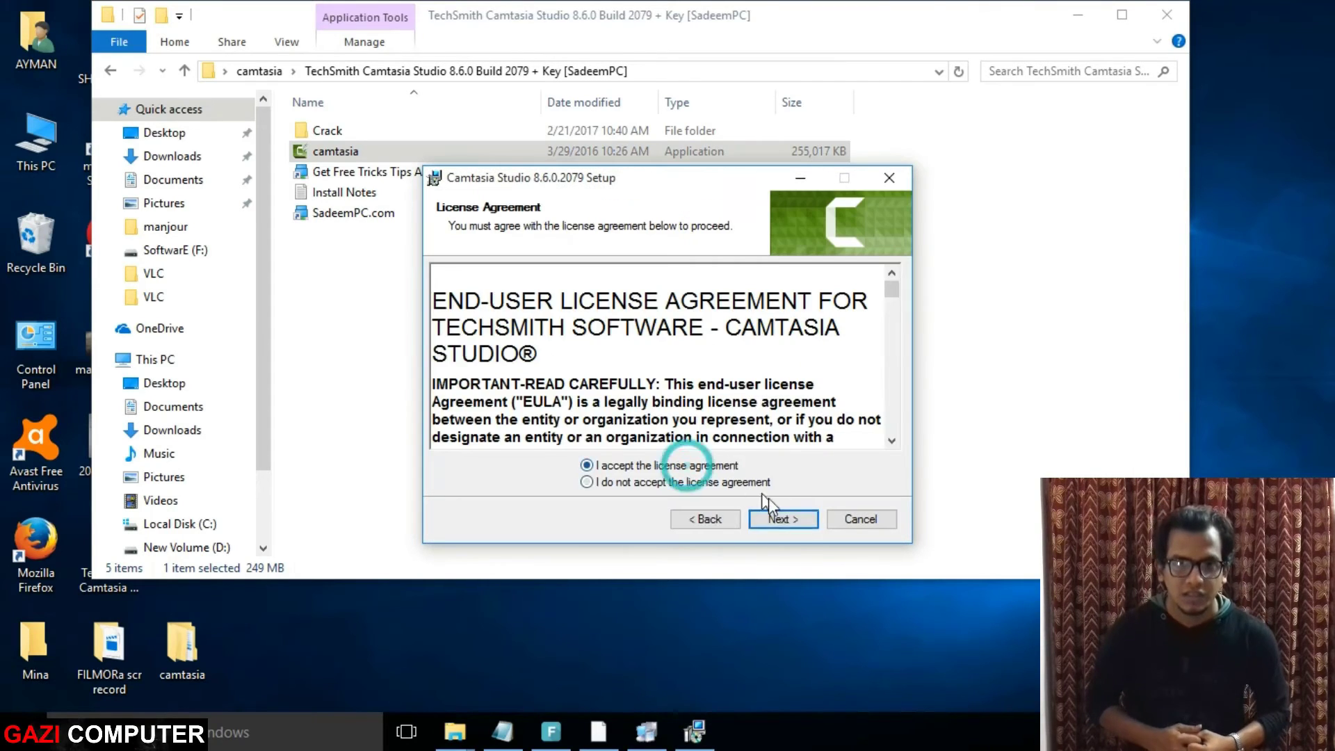
# - Accept the licence, keep the free trial and default folder, and install Camtasia Studio 8
pyautogui.click(791, 522)
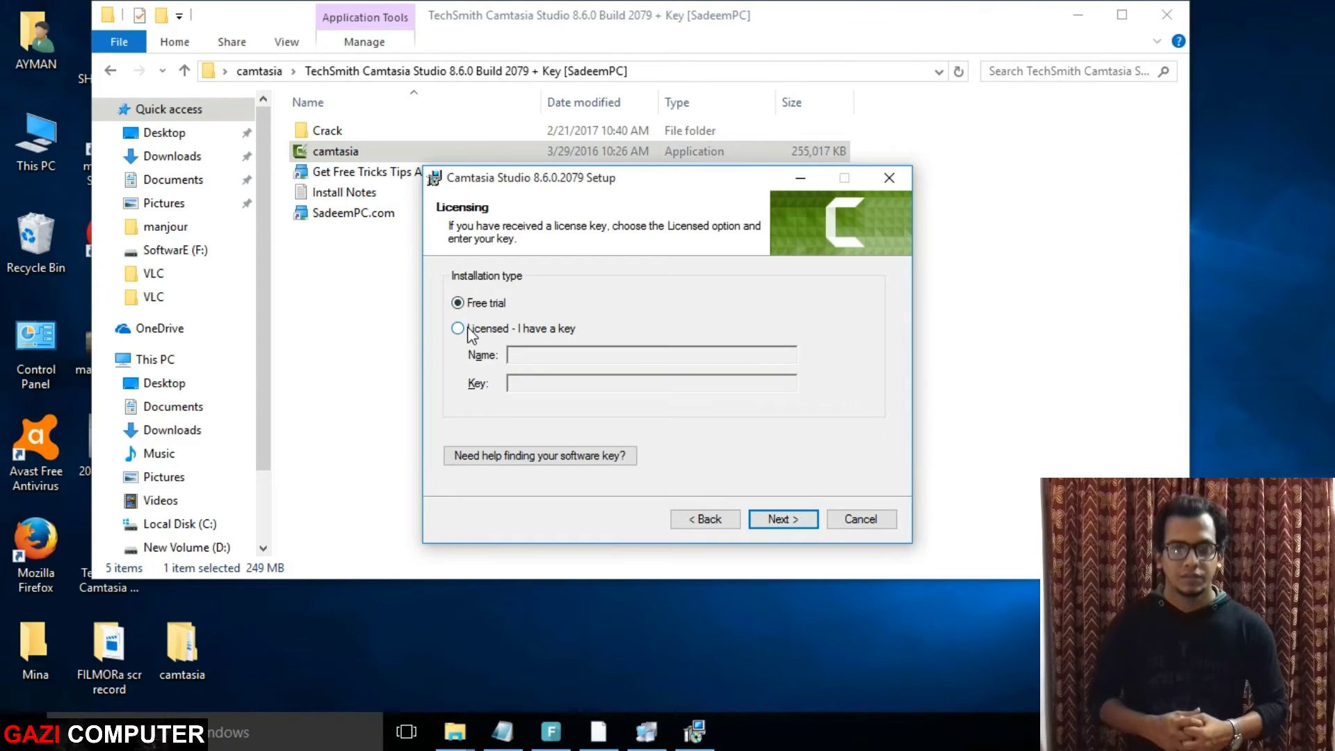
pyautogui.click(798, 516)
pyautogui.click(806, 518)
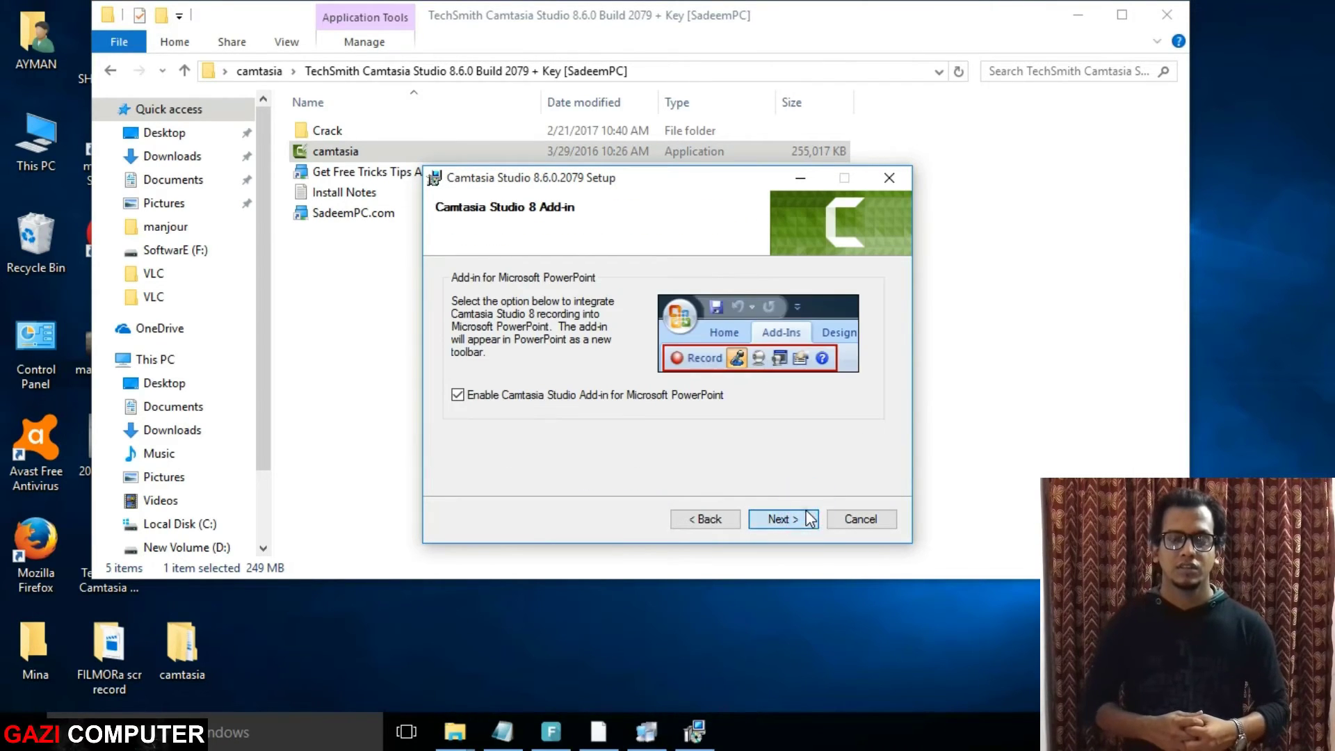
pyautogui.click(809, 519)
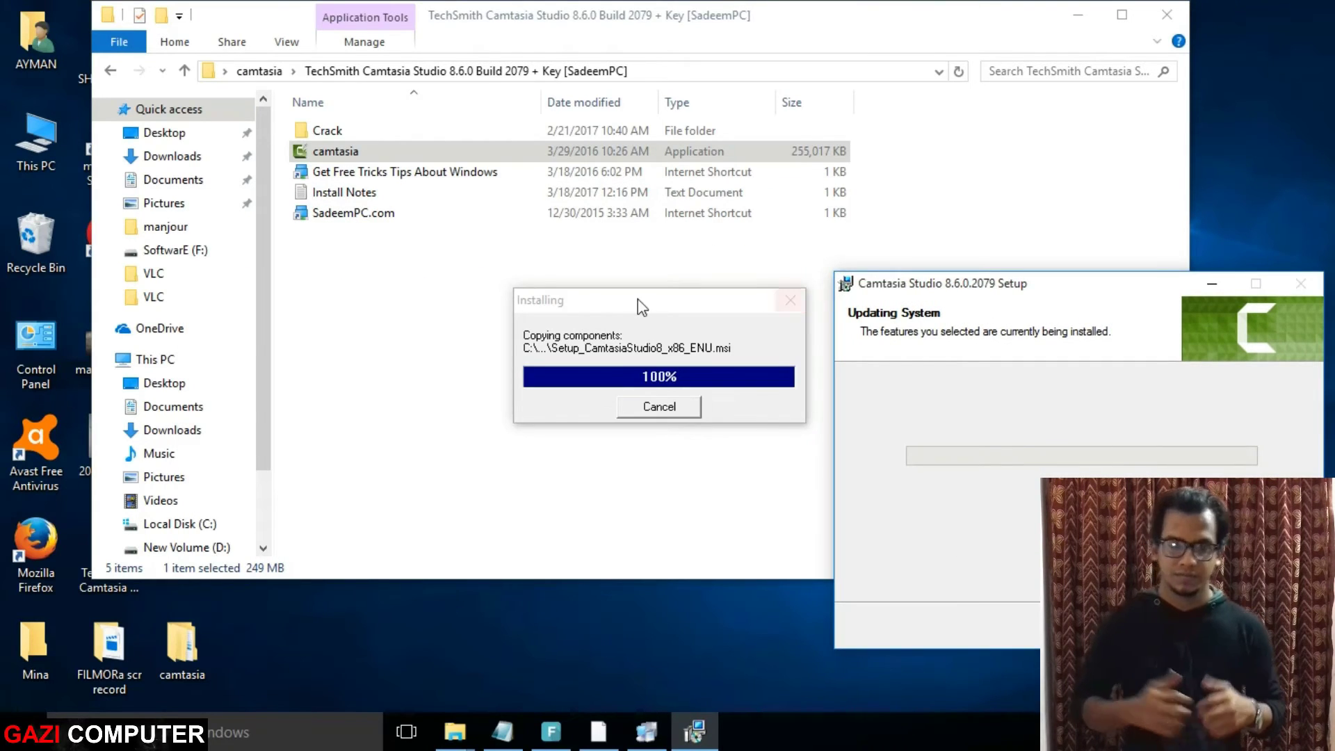
pyautogui.click(1078, 15)
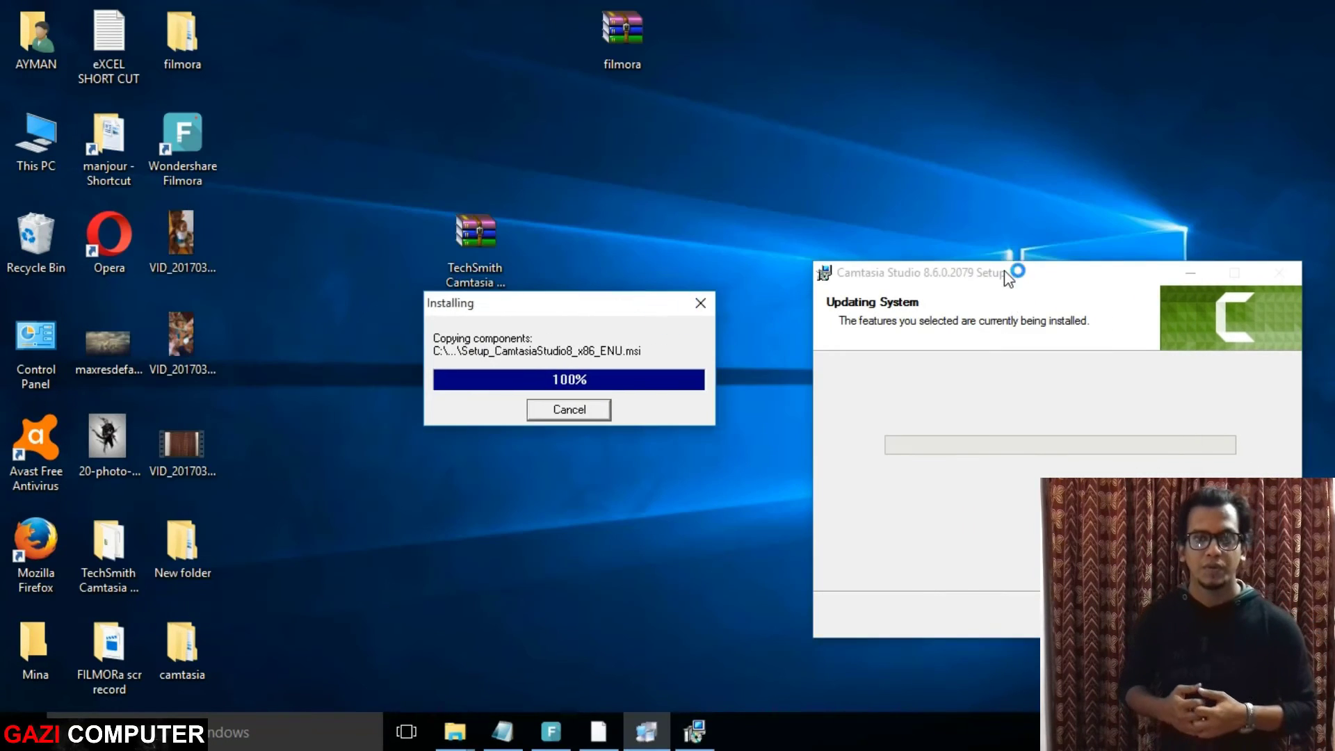
pyautogui.moveTo(1005, 272); pyautogui.dragTo(868, 132)
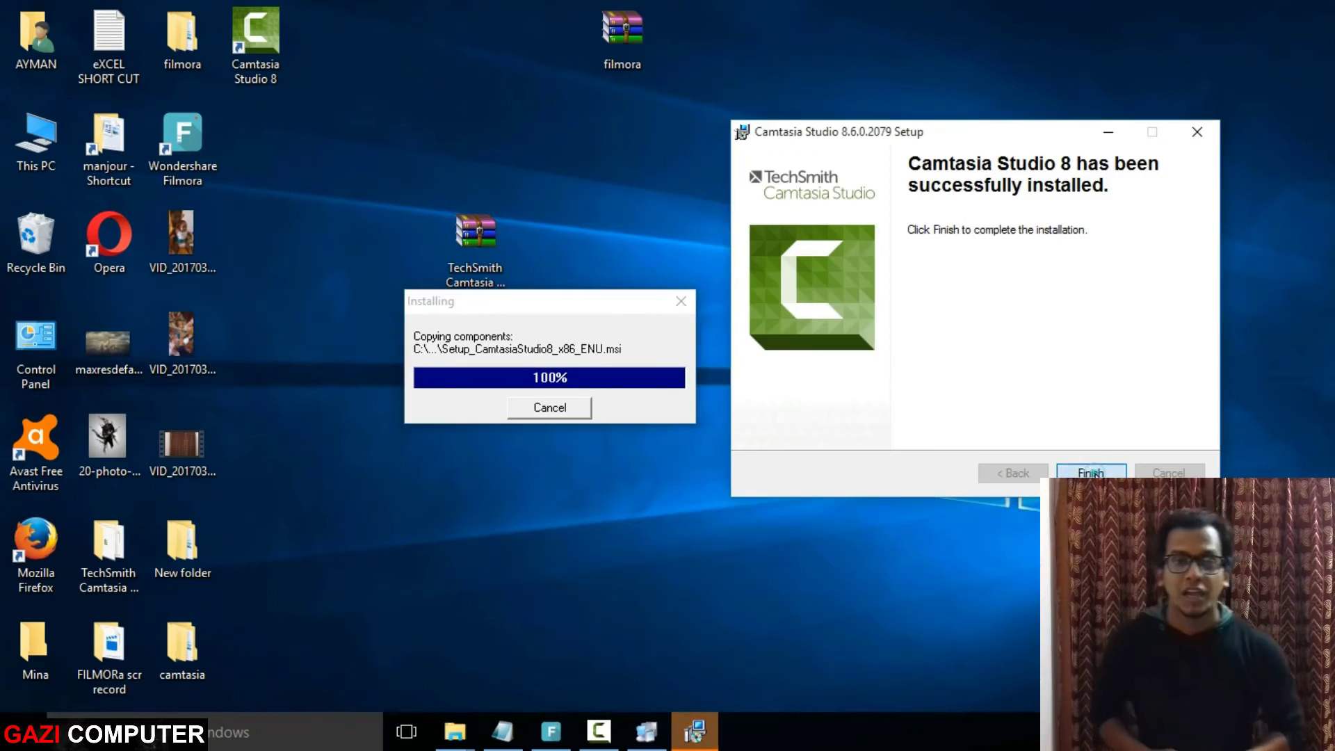
# - Finish setup, enter a name and software key for Camtasia, and dismiss the validation warning
pyautogui.click(1091, 472)
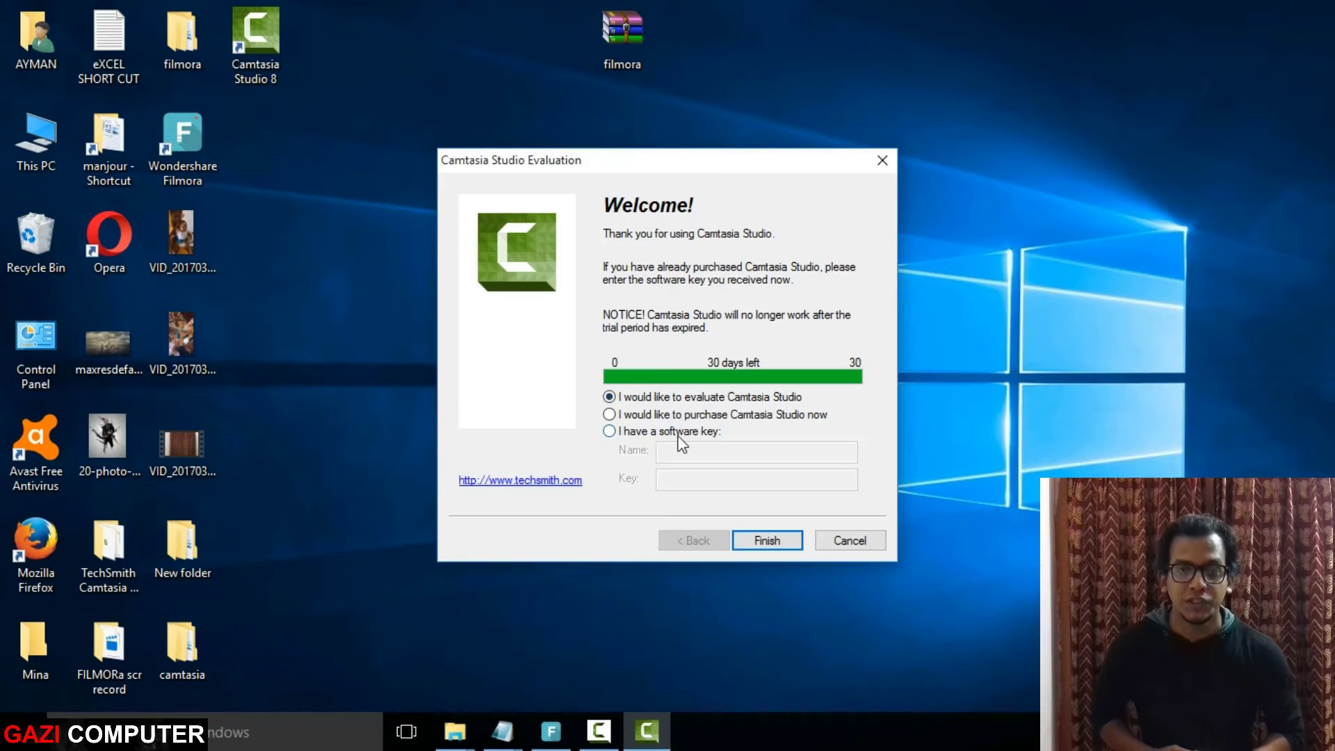
pyautogui.click(668, 431)
pyautogui.click(681, 480)
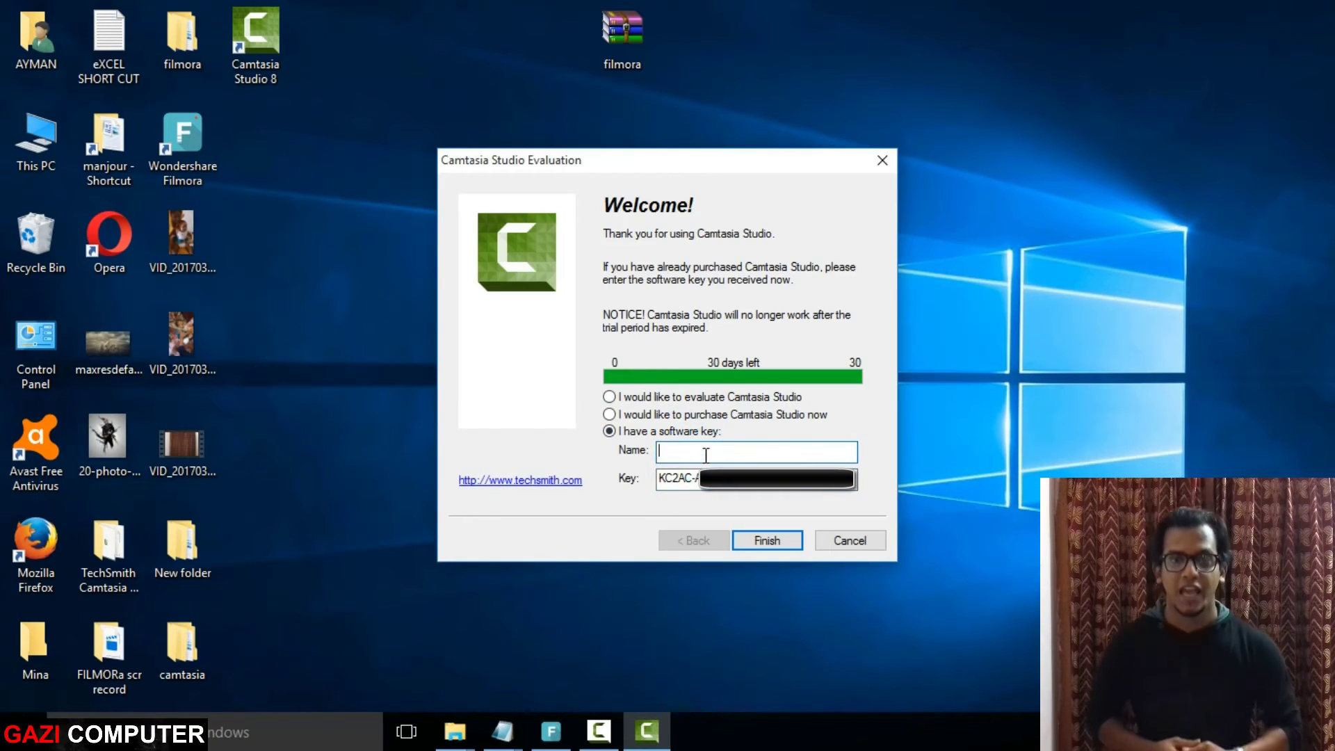
pyautogui.click(785, 544)
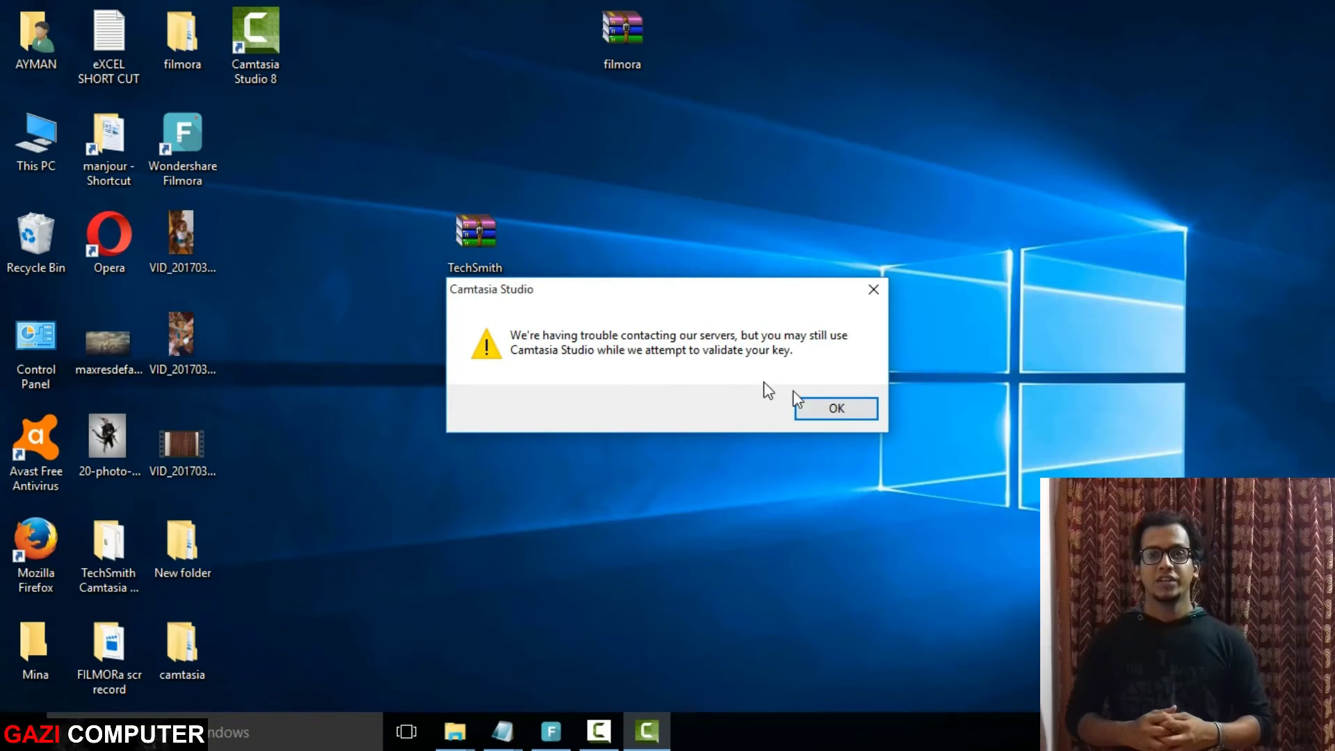
pyautogui.click(825, 410)
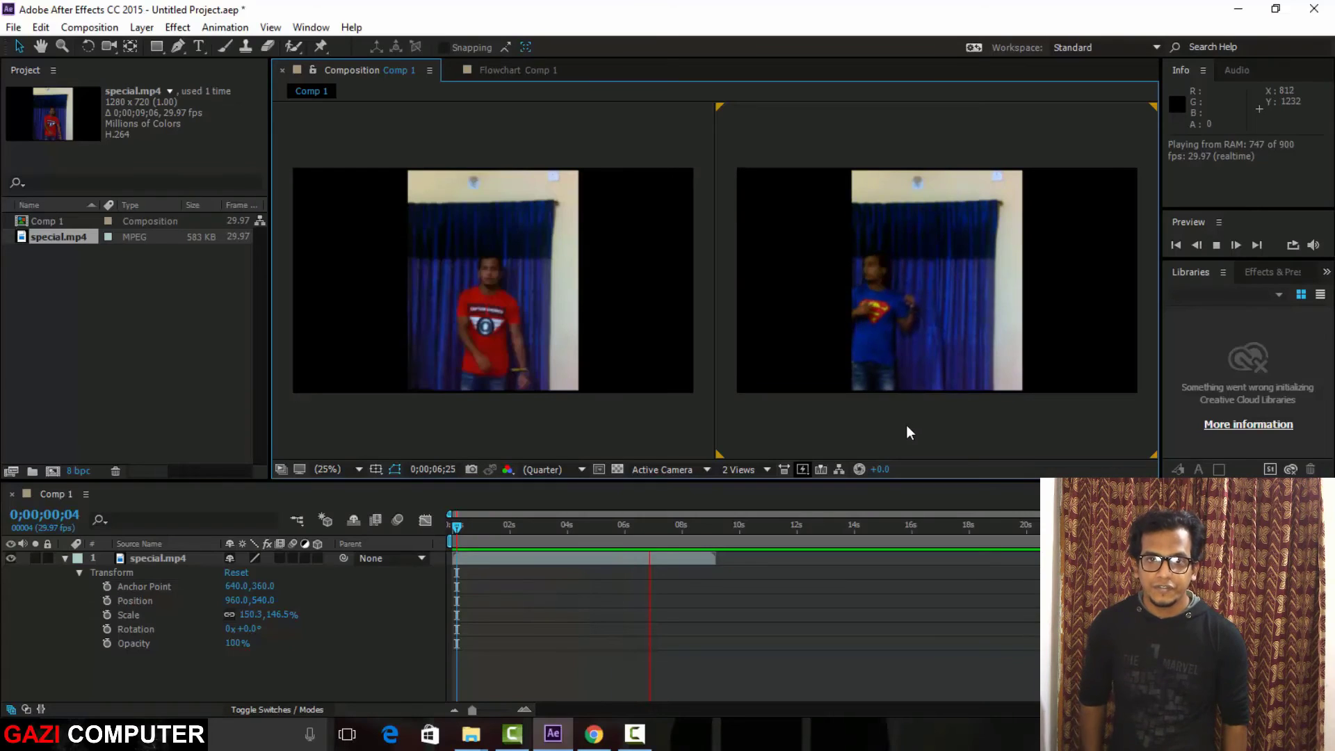
# - Stop the special.mp4 preview in Comp 1 at 0;00;06;27 with Spacebar
pyautogui.press('space')
pyautogui.press('space')
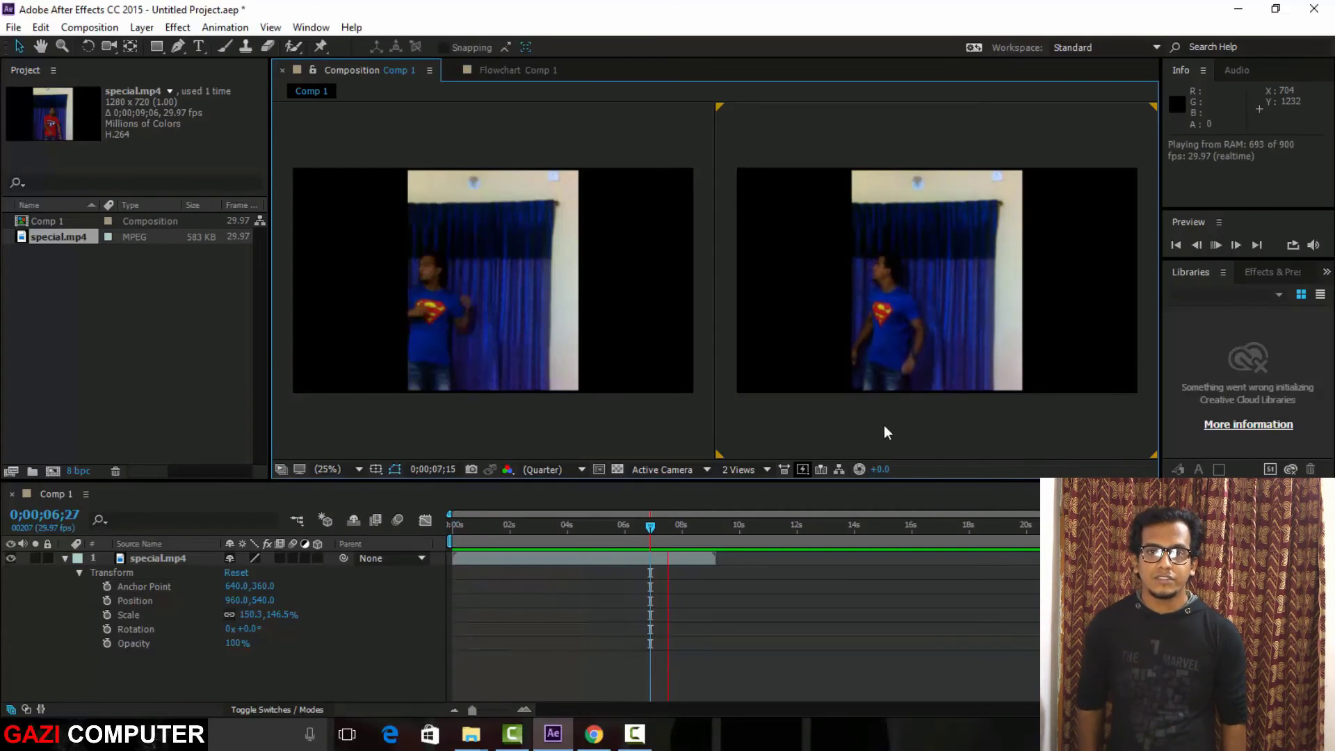